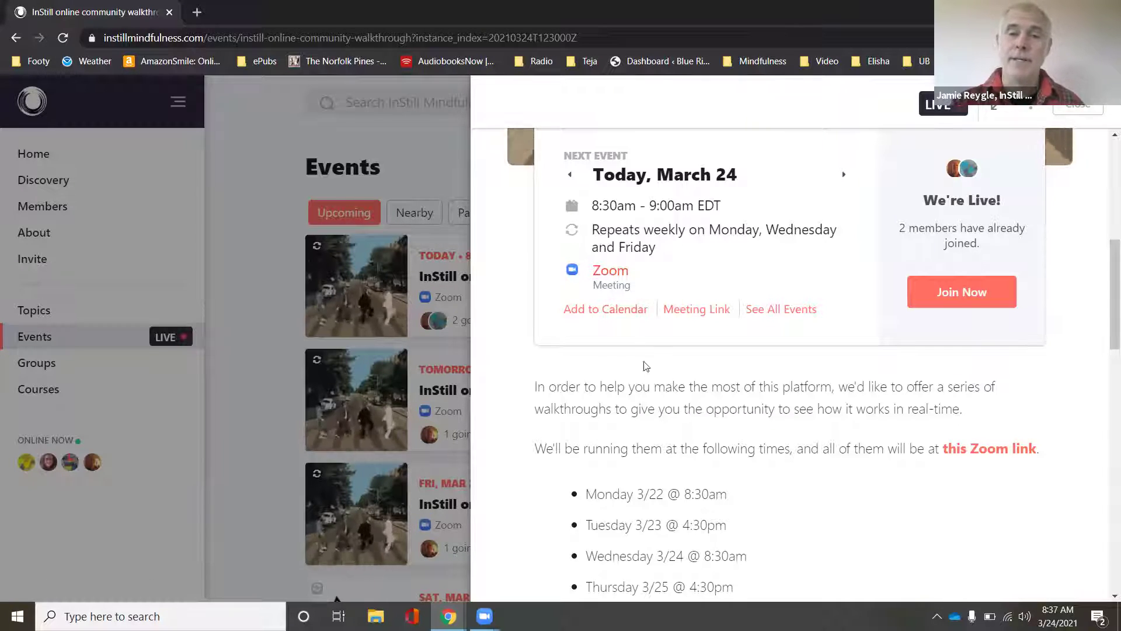
Review the calendar export choices for only this occurrence of the walkthrough event, and return to the events list without exporting.
left_click(607, 313)
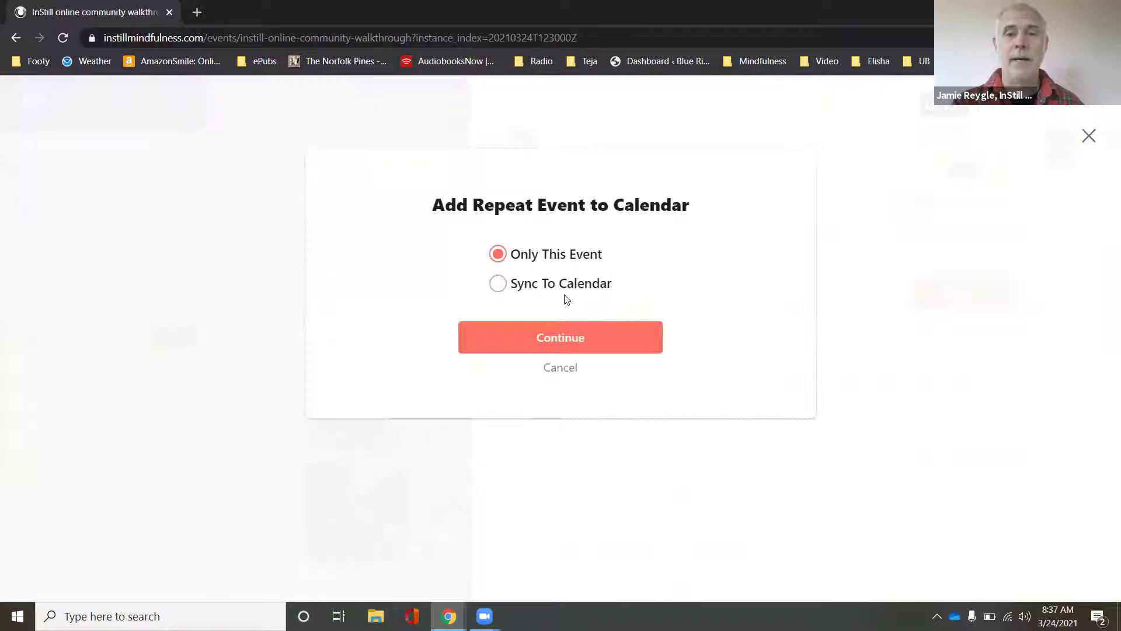
left_click(572, 342)
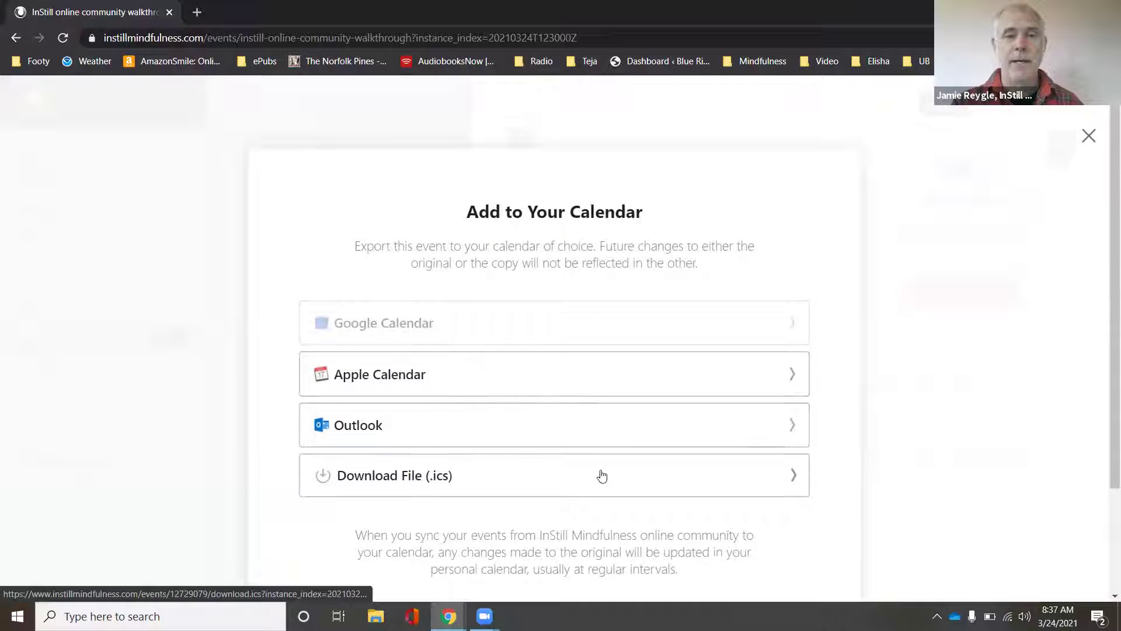
scroll(921, 351, "down", 2)
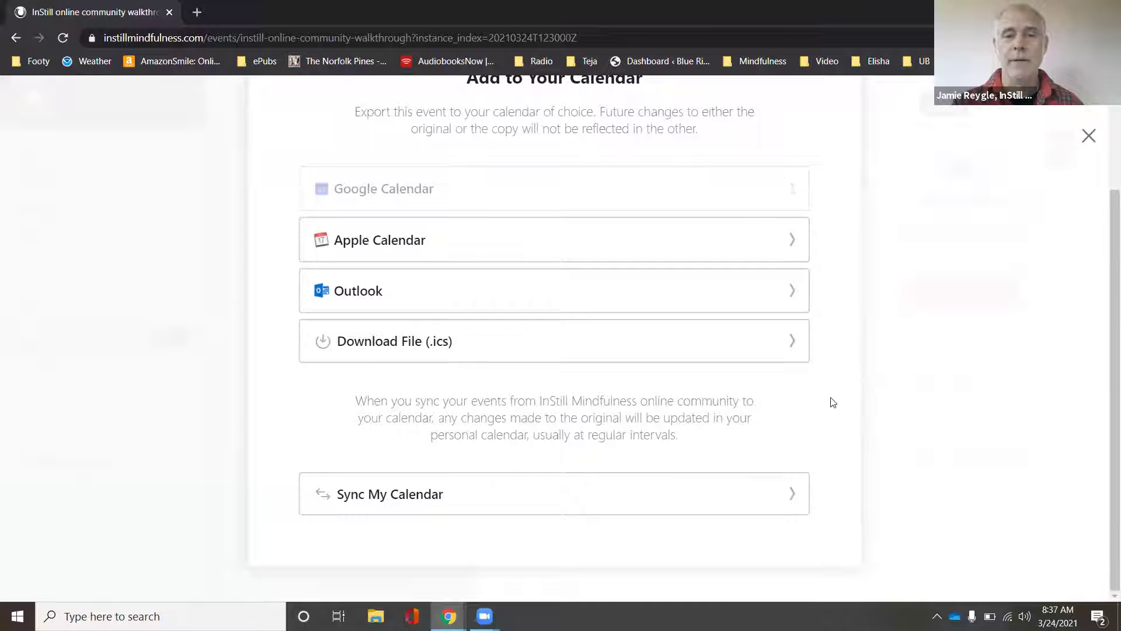
left_click(1089, 136)
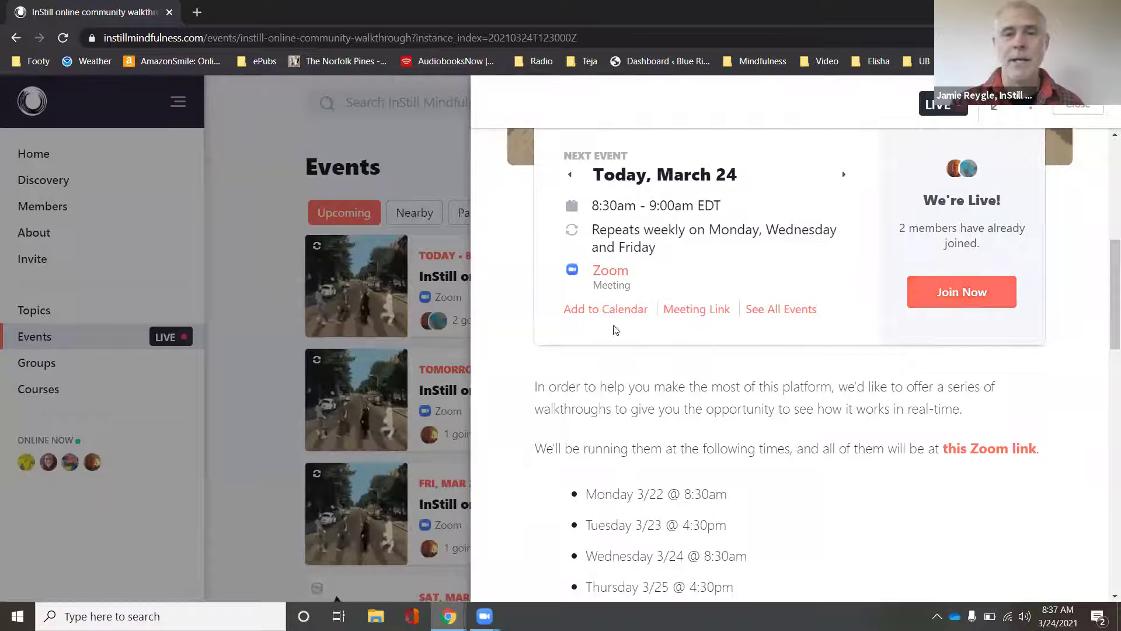
left_click(249, 274)
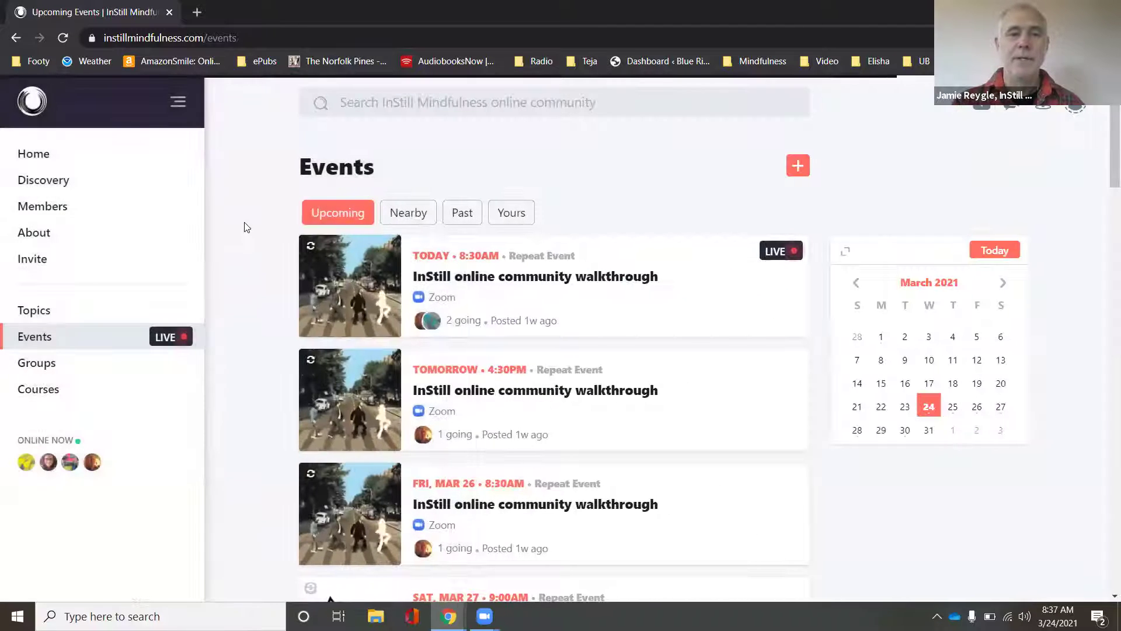
Look through the member account's upcoming community events from late March into late April, ending near the start of the list.
scroll(251, 222, "down", 3)
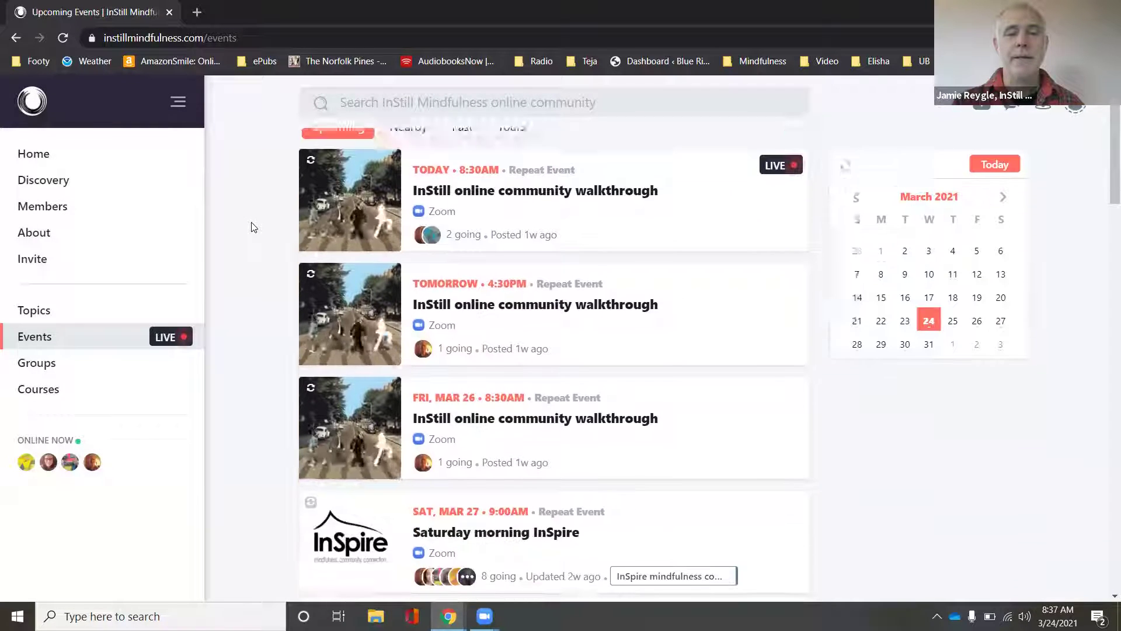
scroll(251, 227, "up", 1)
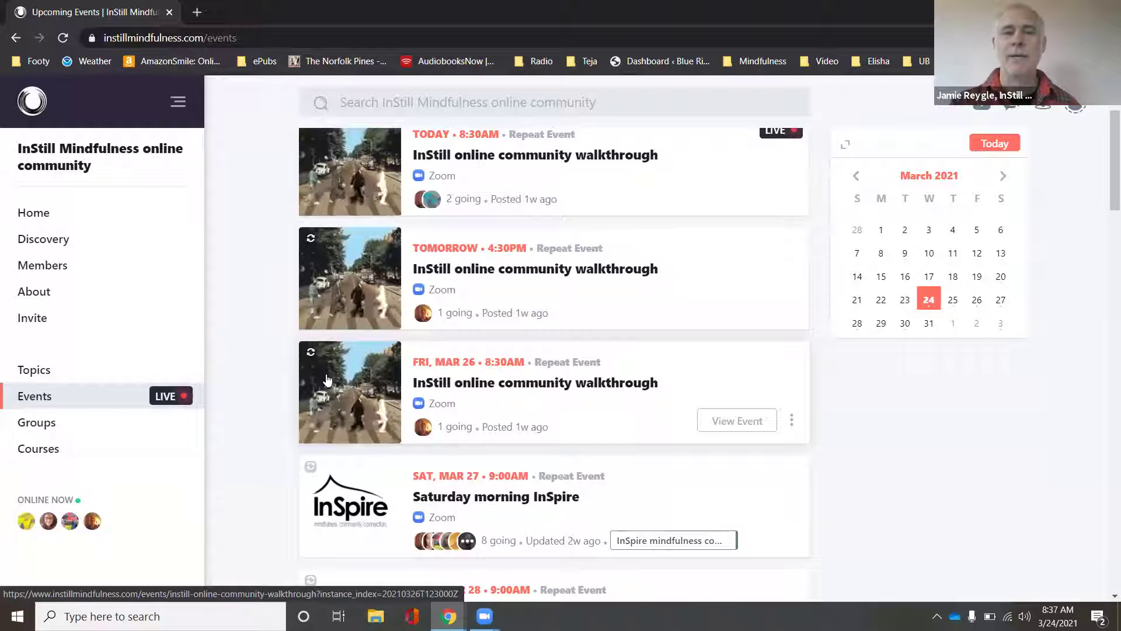
scroll(274, 354, "down", 10)
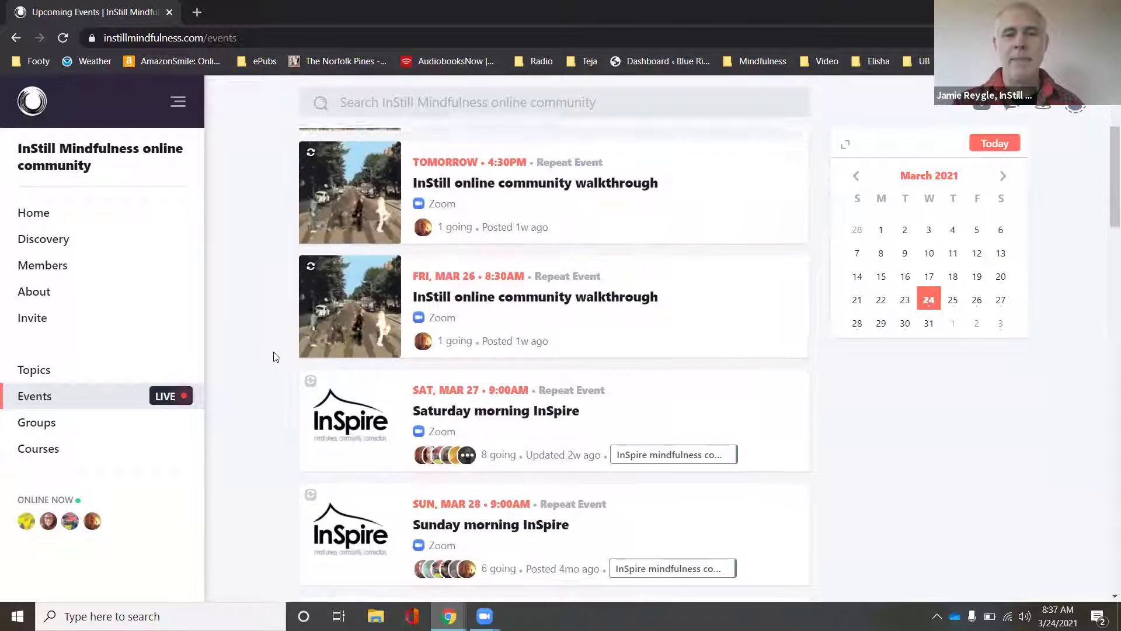
scroll(275, 355, "down", 20)
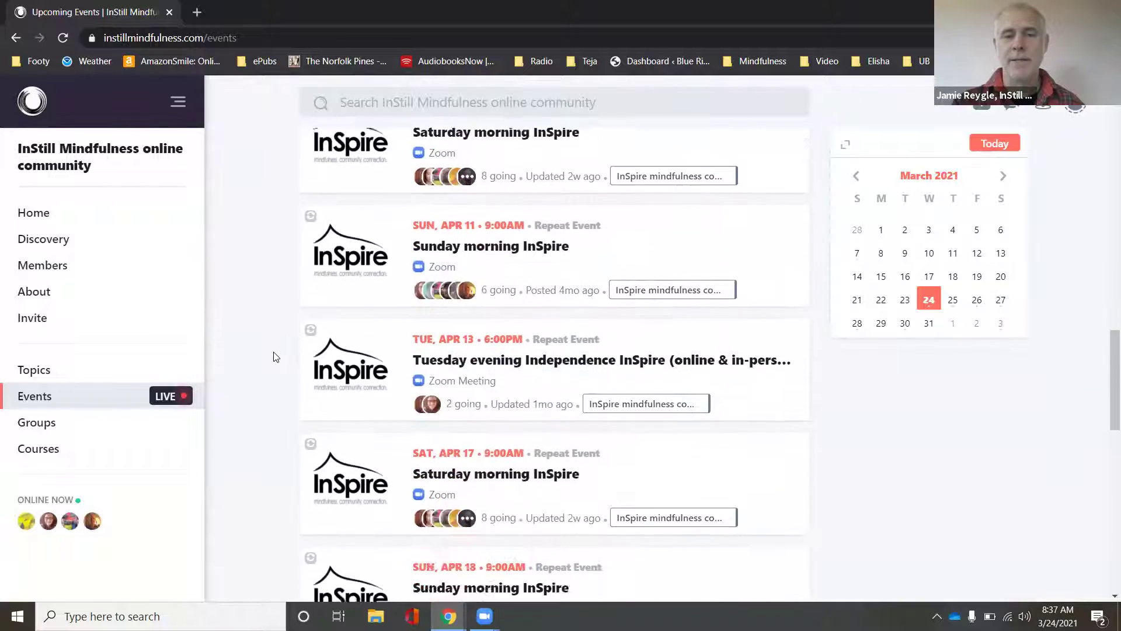
scroll(274, 356, "up", 7)
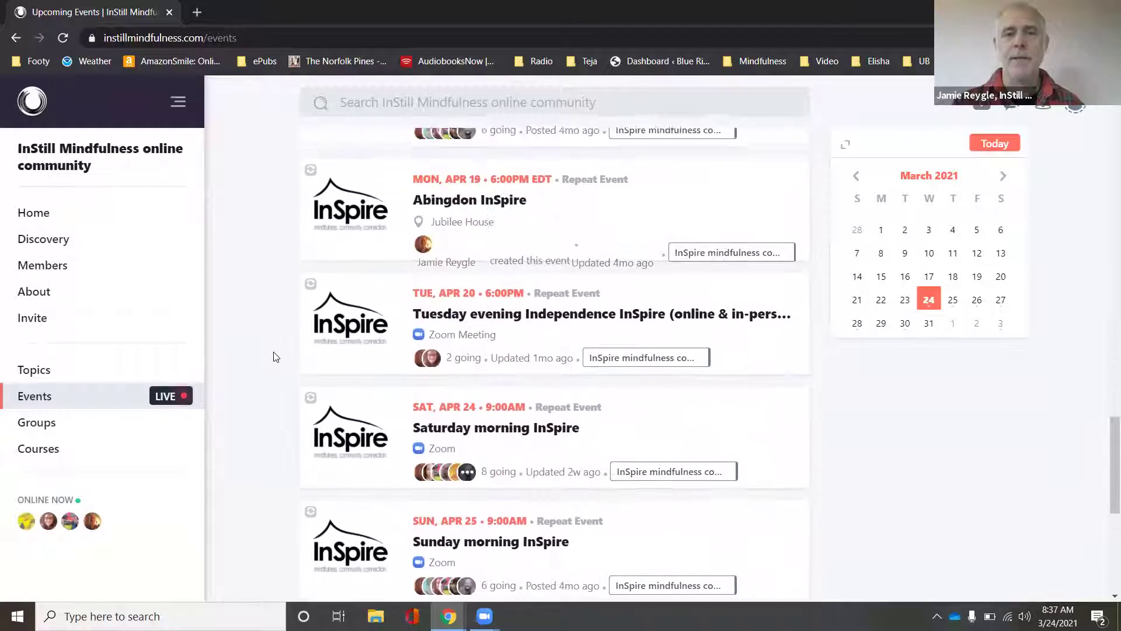
scroll(286, 393, "up", 12)
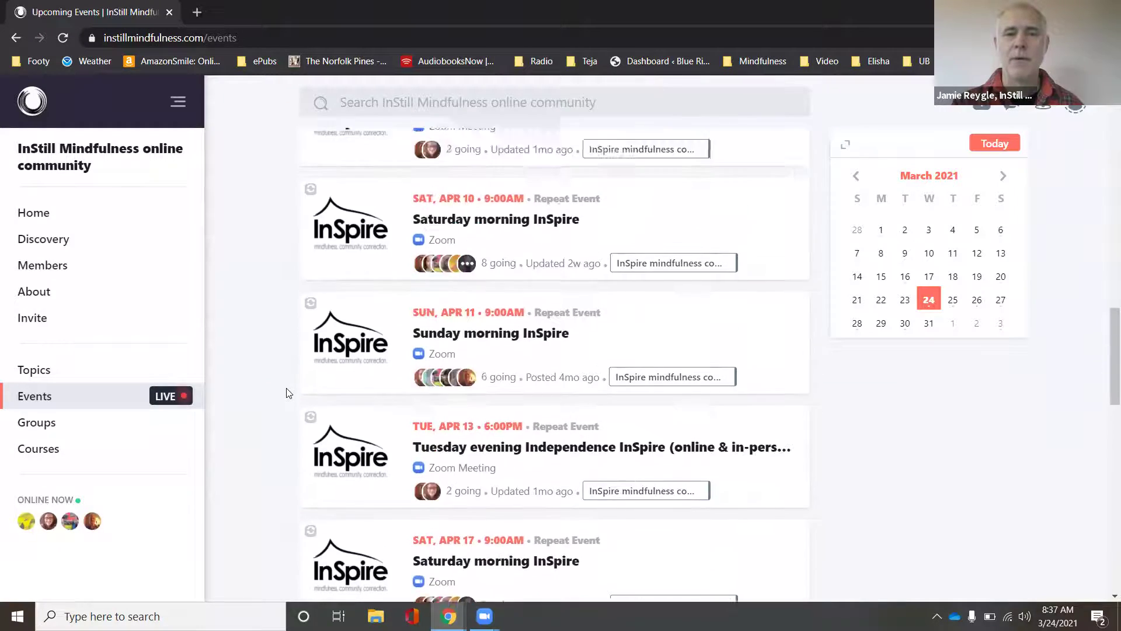
scroll(286, 408, "up", 15)
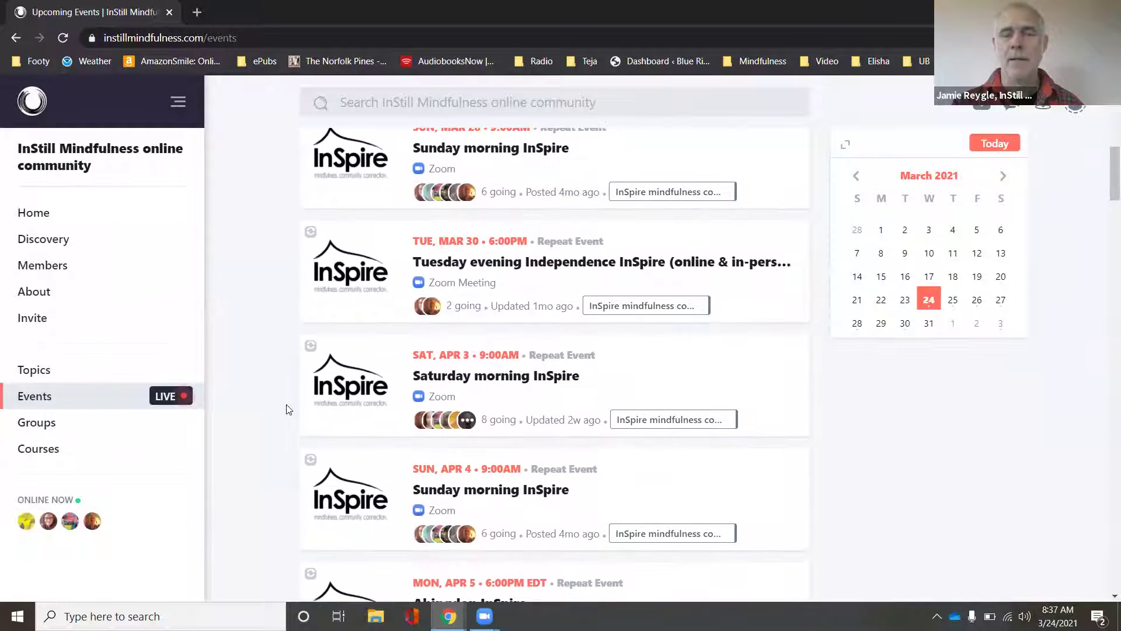
scroll(278, 386, "up", 2)
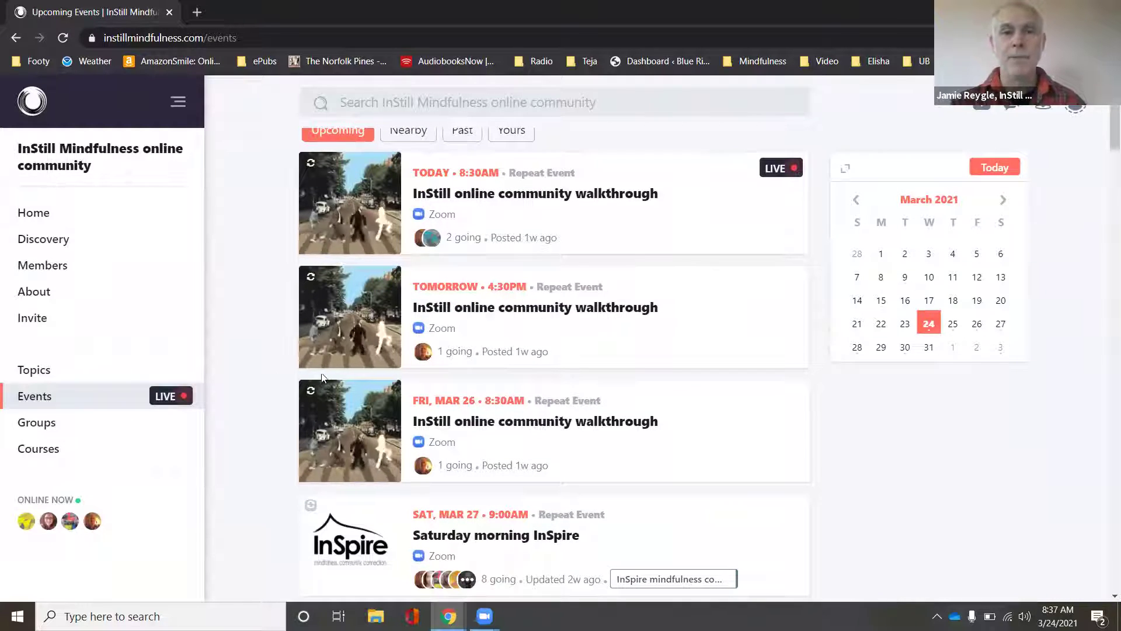
Switch to the browser window signed in as host and look through its upcoming events up to the end of March.
key("alt+Tab")
key("alt+Tab")
key("alt+Tab")
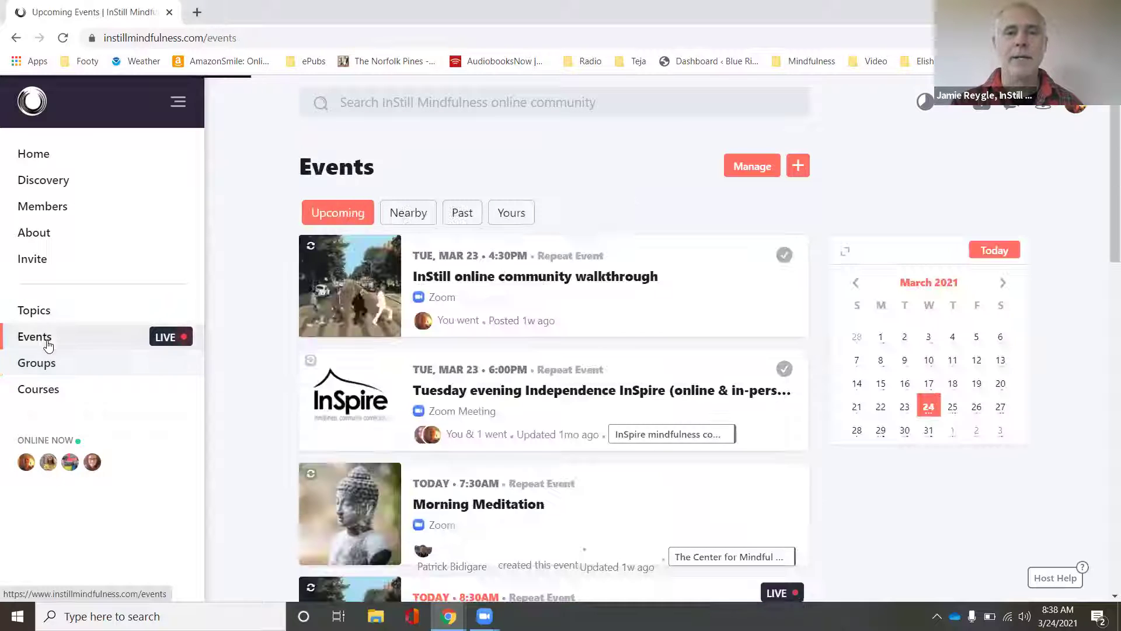
scroll(257, 396, "down", 12)
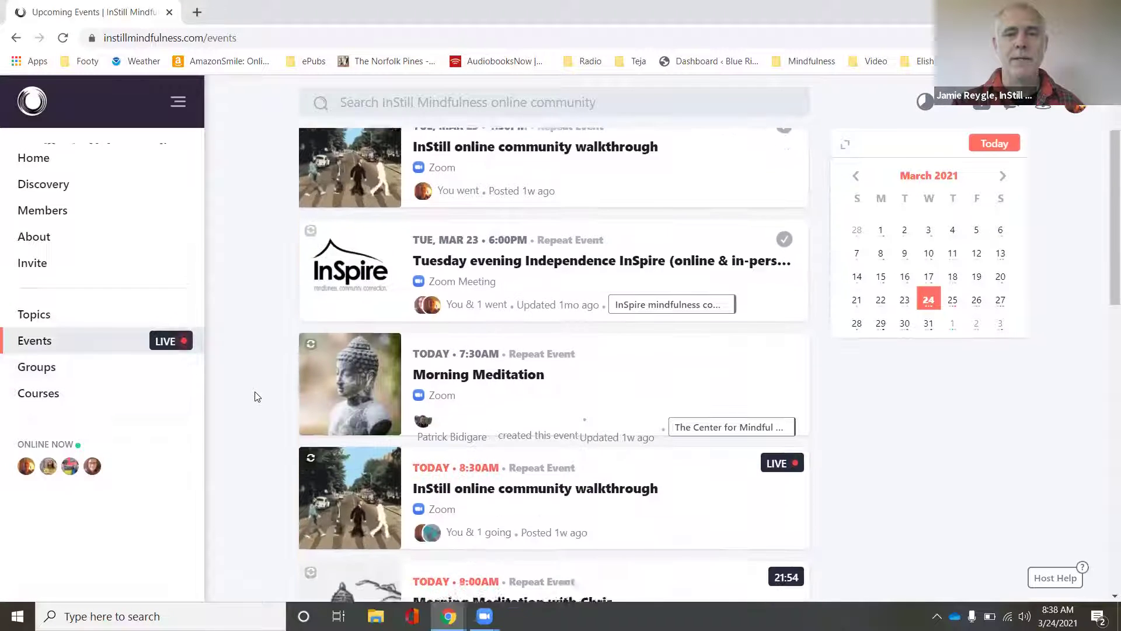
scroll(256, 396, "down", 15)
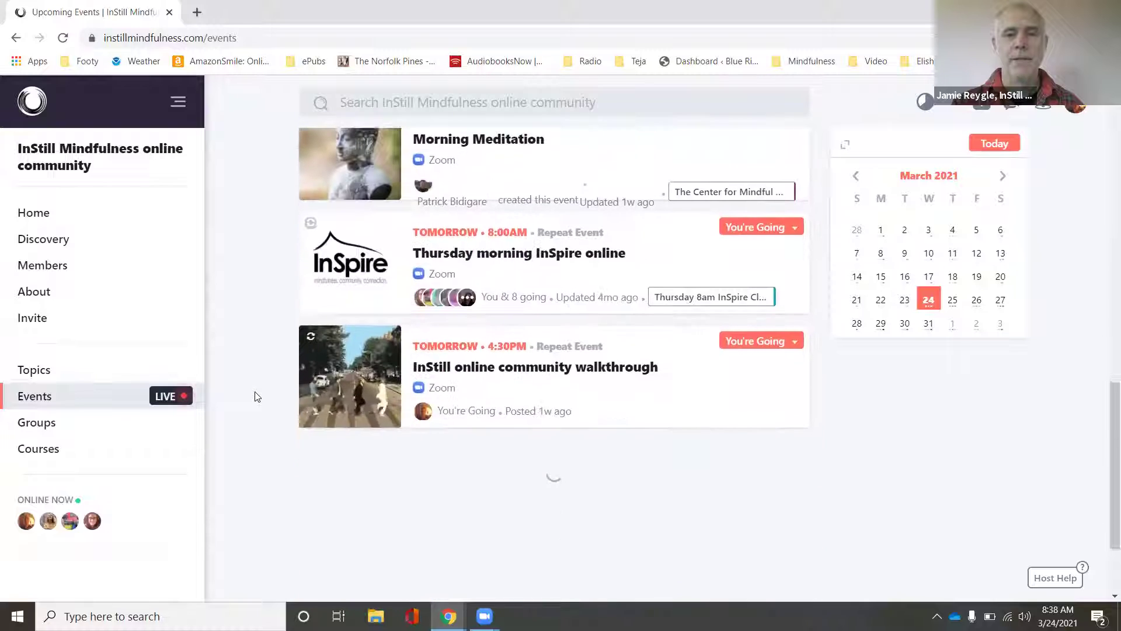
scroll(257, 397, "down", 12)
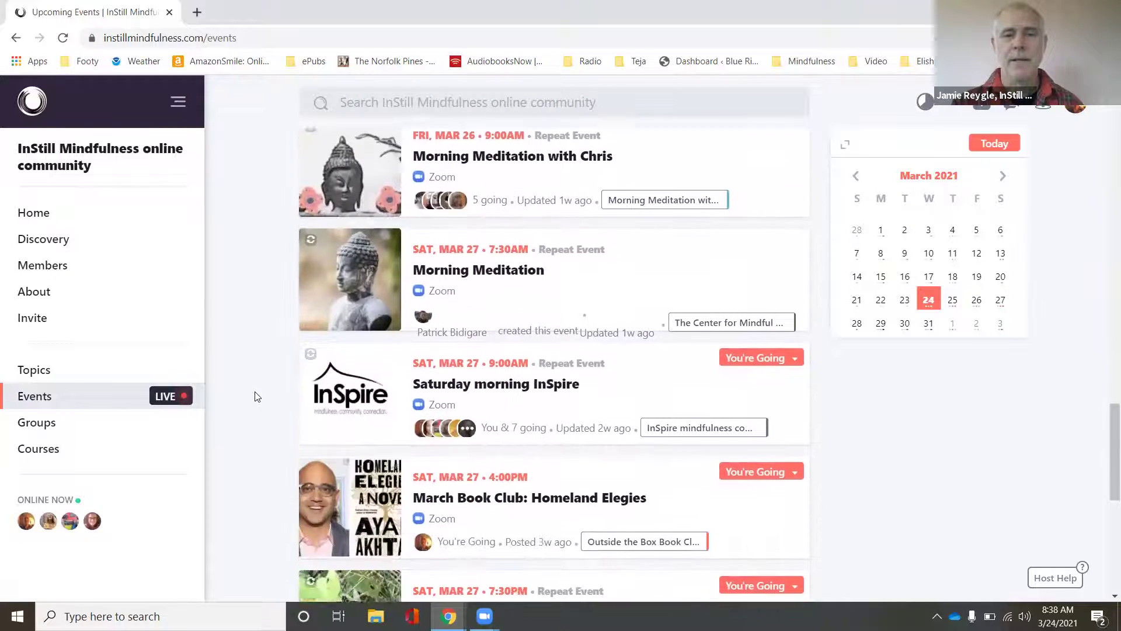
scroll(257, 397, "down", 1)
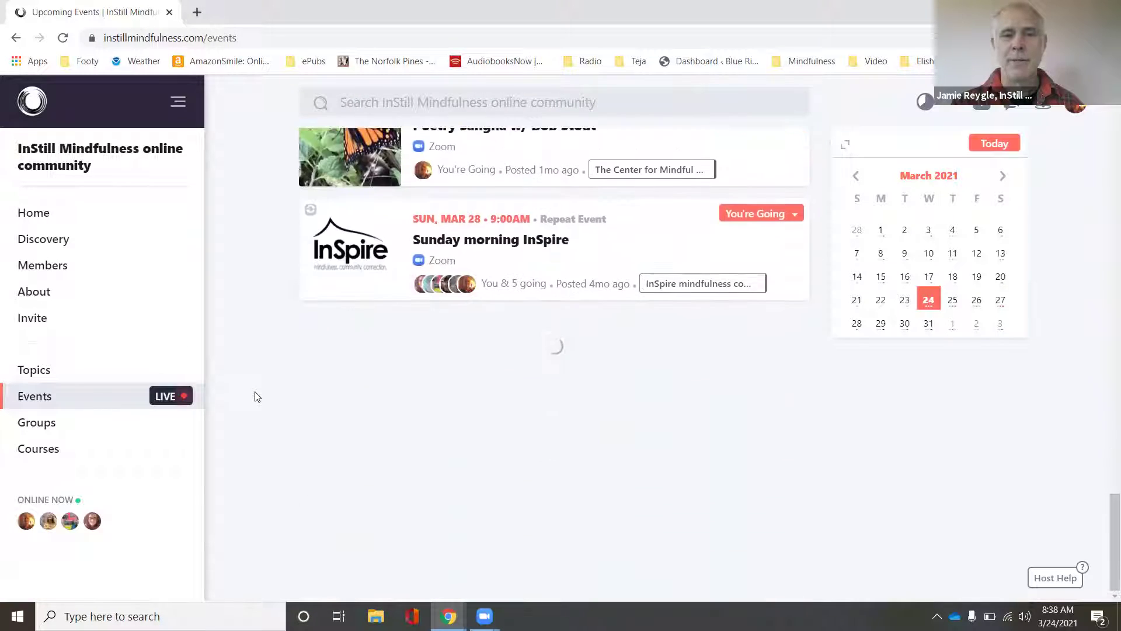
scroll(262, 388, "down", 5)
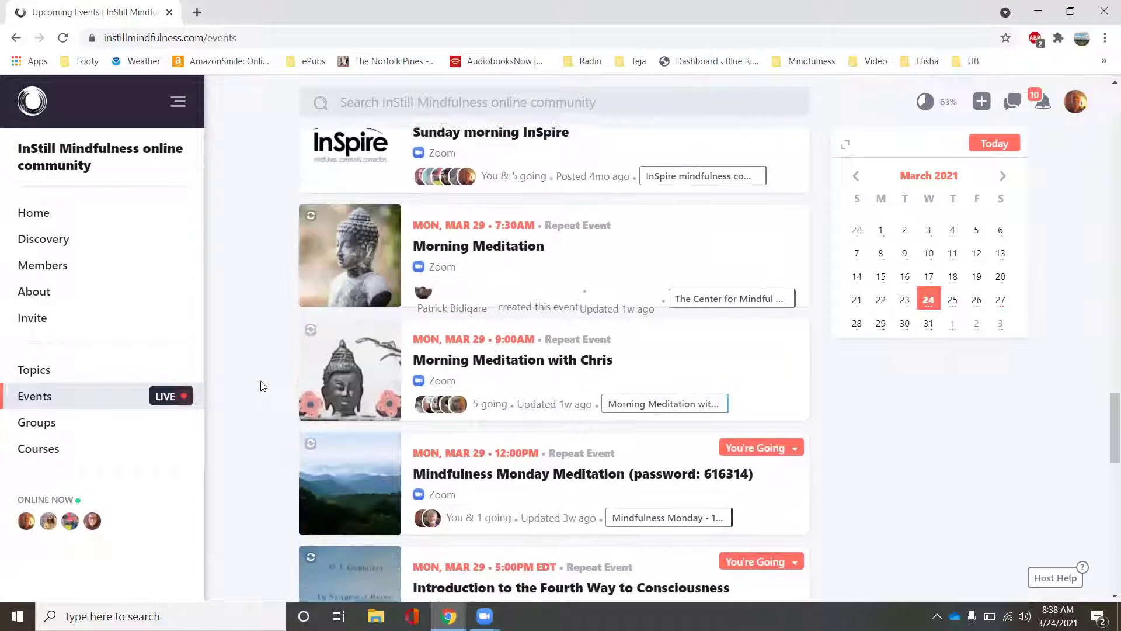
scroll(261, 386, "down", 15)
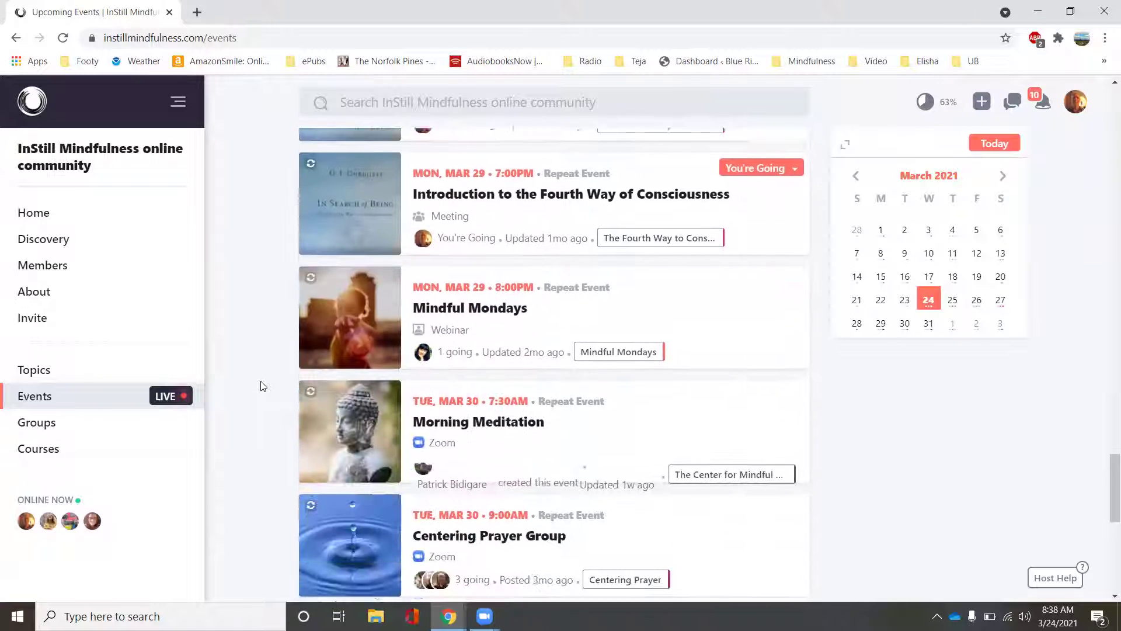
Open the Groups page in the host account's window and look through the featured and listed groups.
scroll(262, 386, "down", 1)
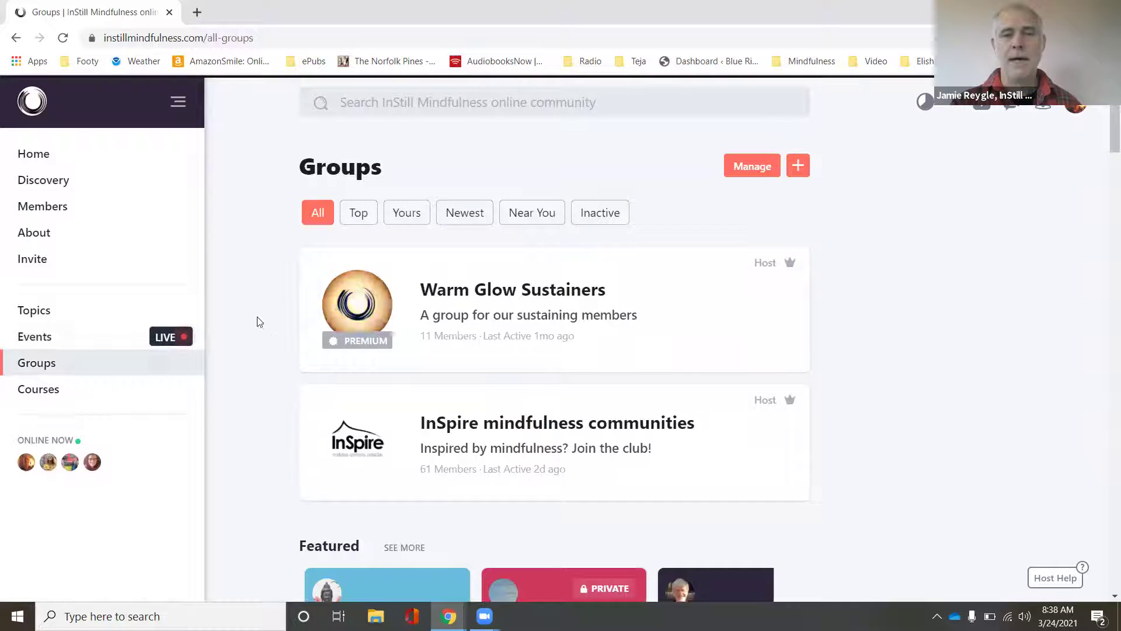
scroll(258, 309, "down", 10)
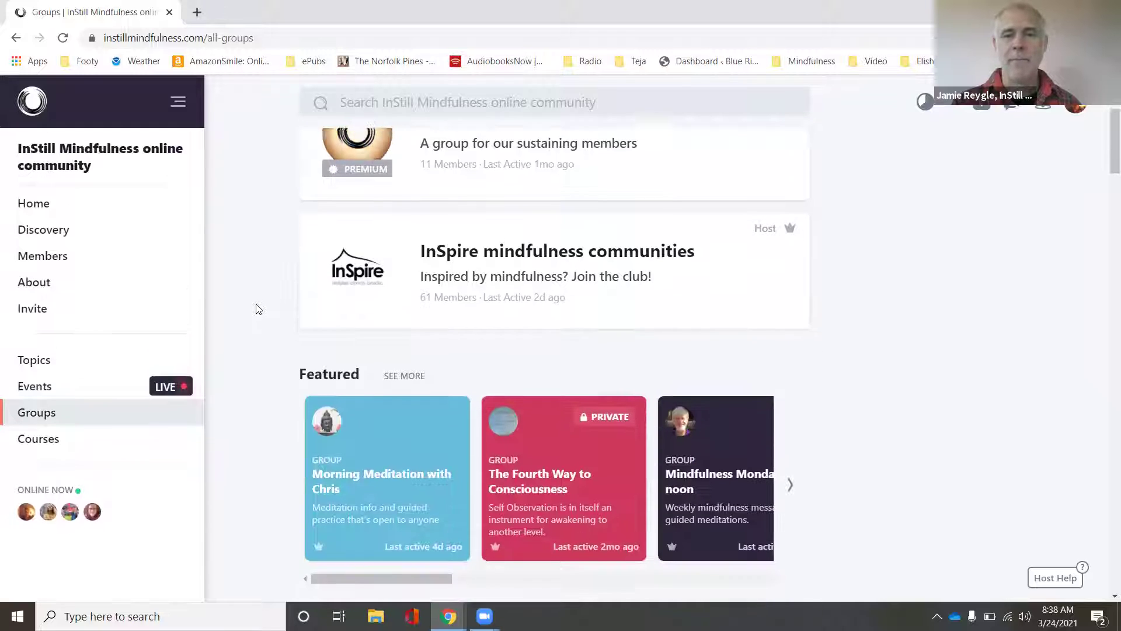
scroll(259, 310, "down", 9)
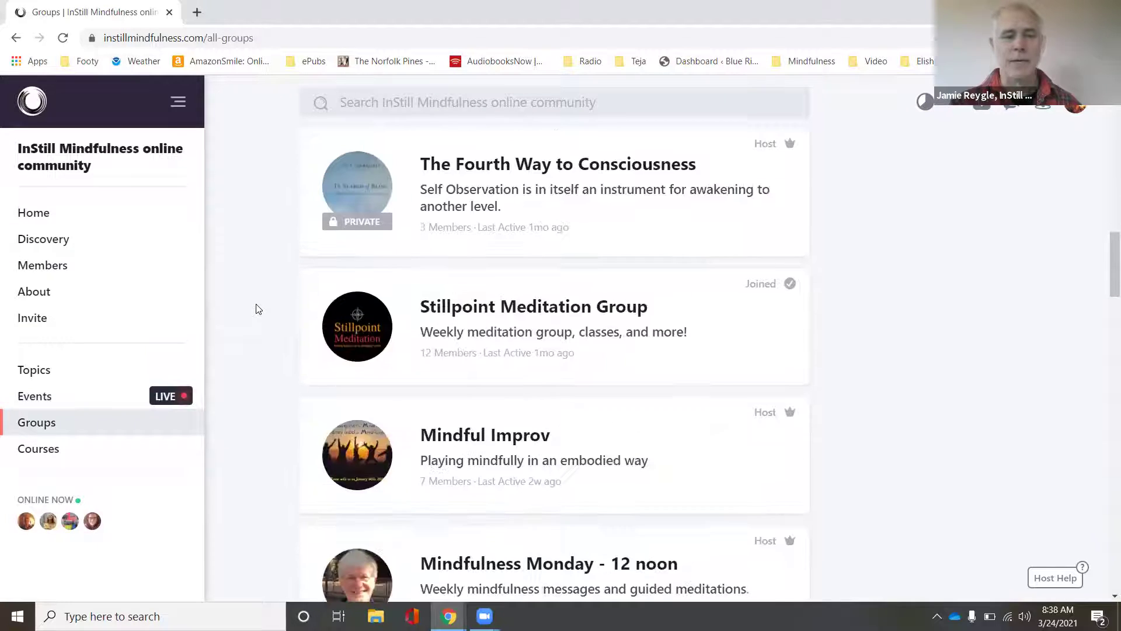
Switch back to the member account's window, open its Groups page and examine which groups can be joined or need access requests.
key("alt+Tab")
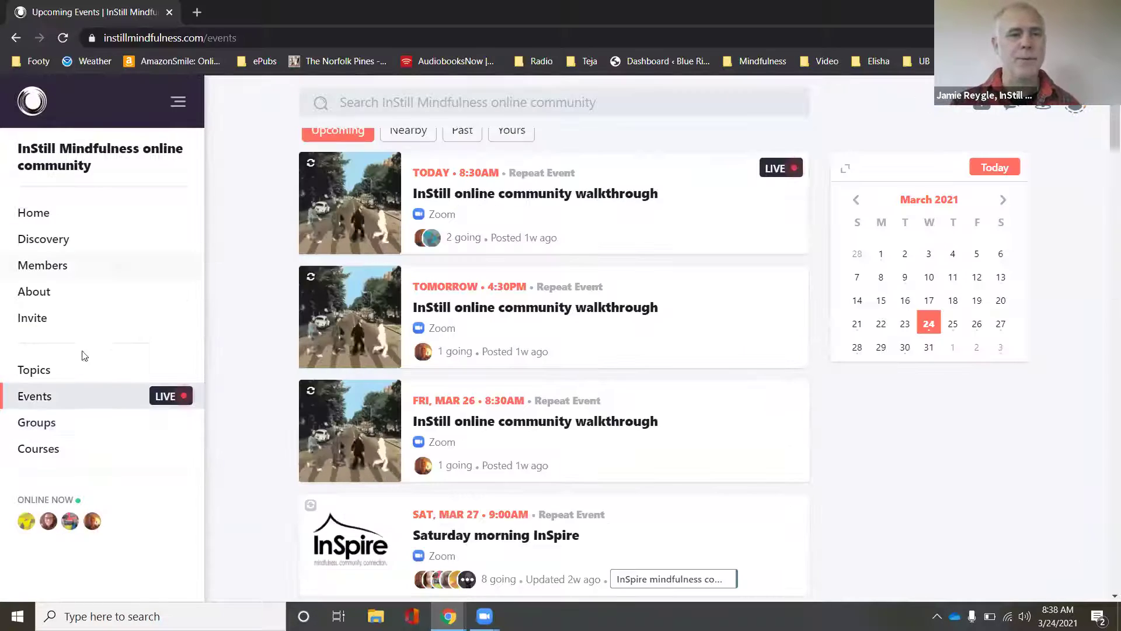
left_click(74, 432)
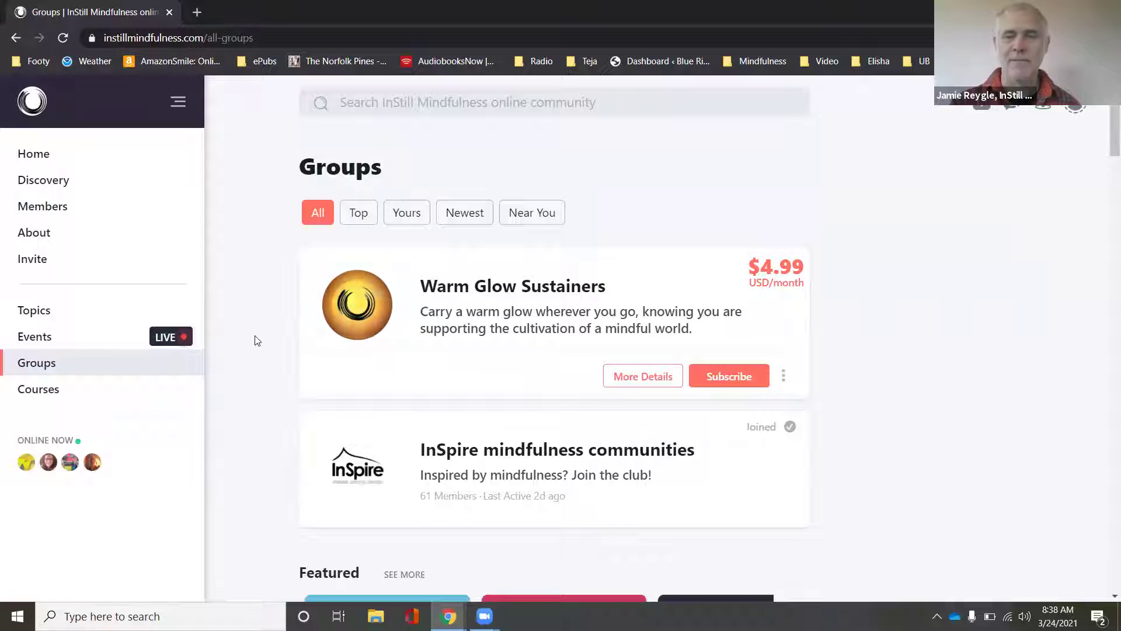
scroll(259, 336, "down", 10)
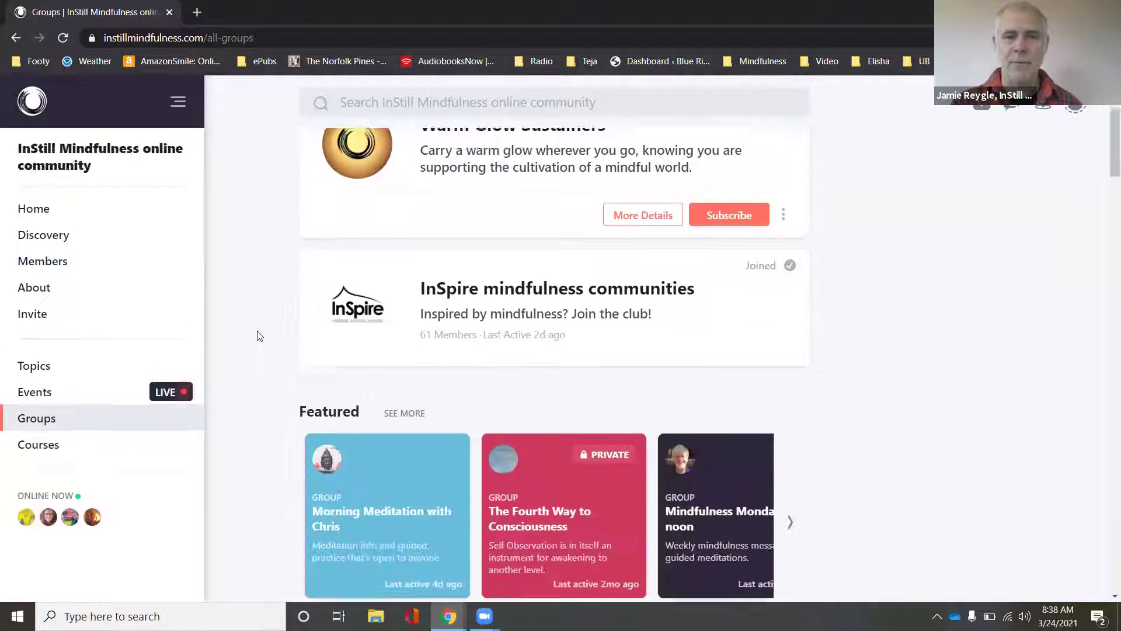
scroll(259, 335, "down", 9)
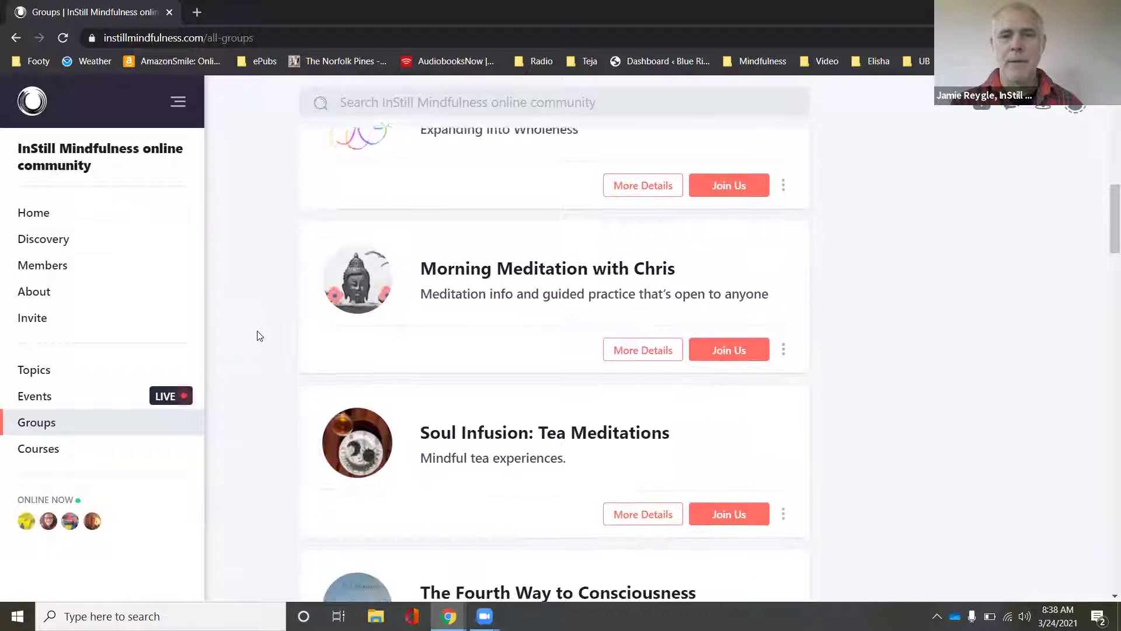
scroll(260, 336, "down", 13)
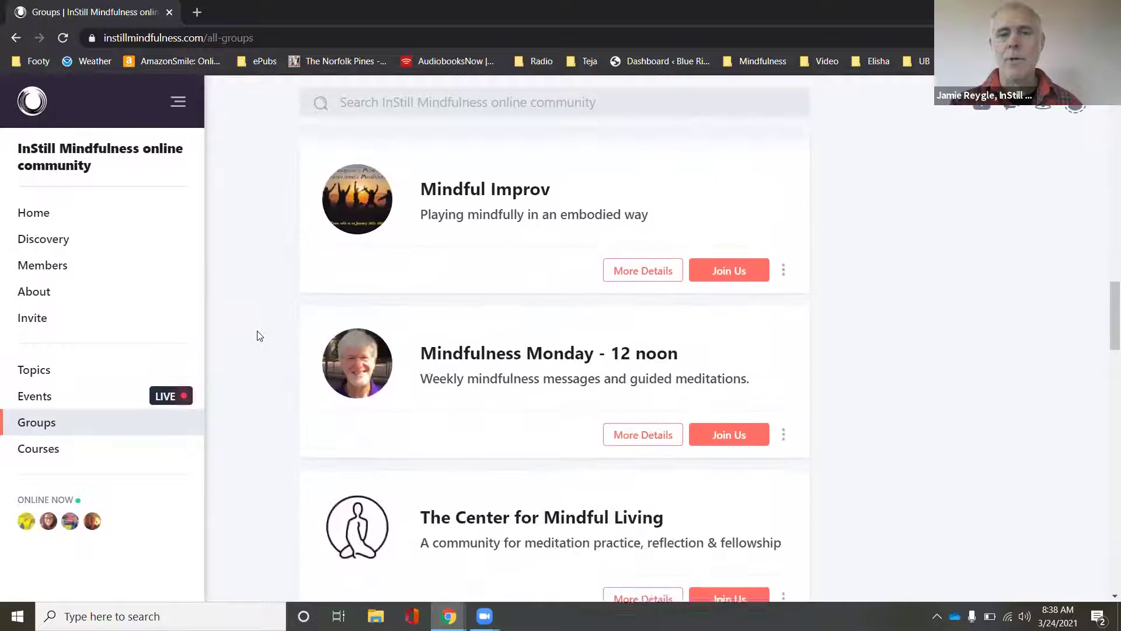
scroll(259, 336, "down", 9)
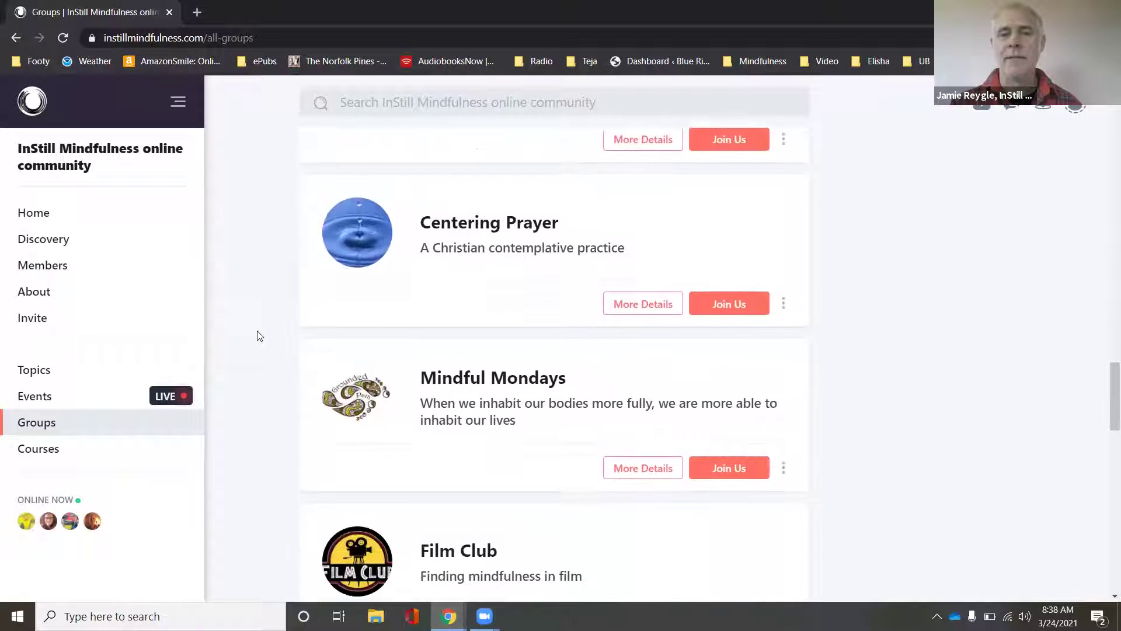
scroll(259, 336, "down", 6)
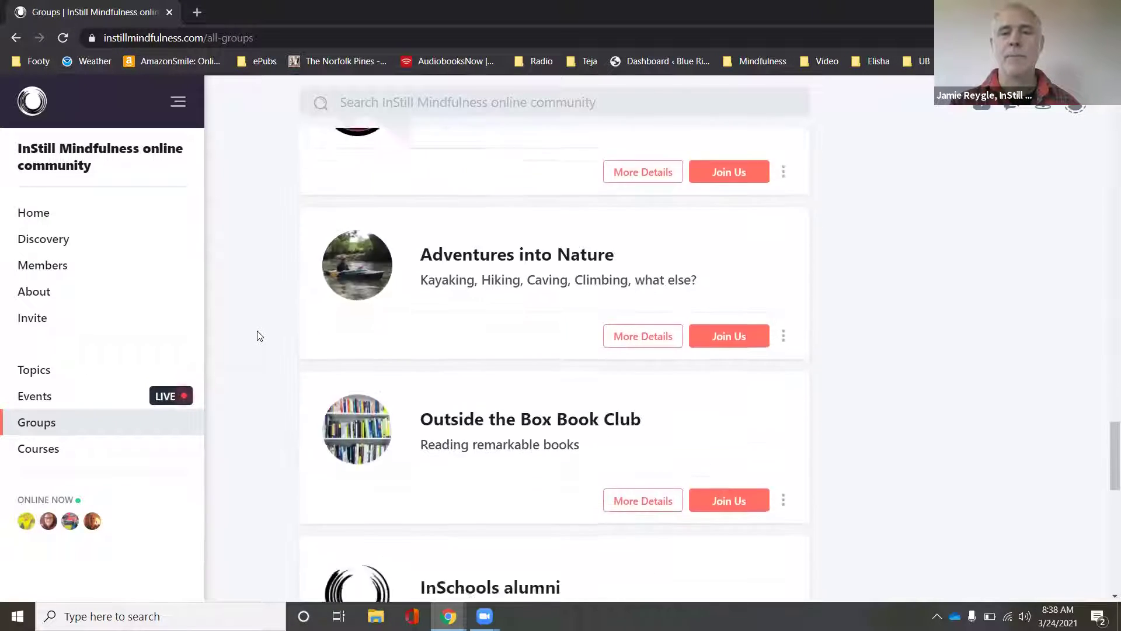
scroll(258, 331, "down", 2)
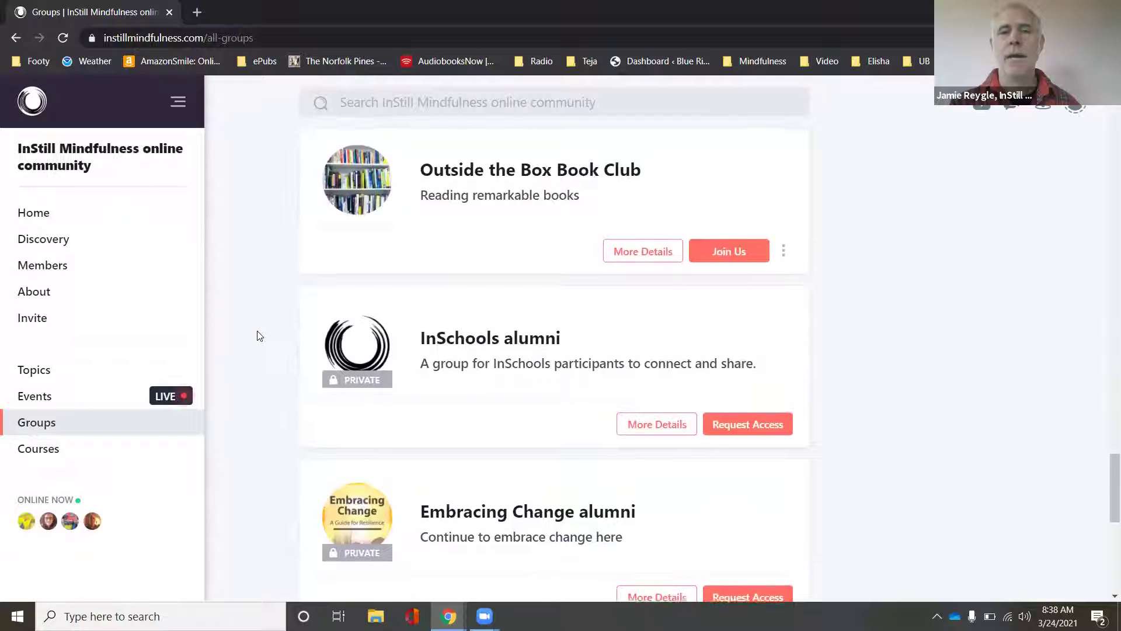
scroll(258, 331, "up", 2)
scroll(259, 336, "up", 3)
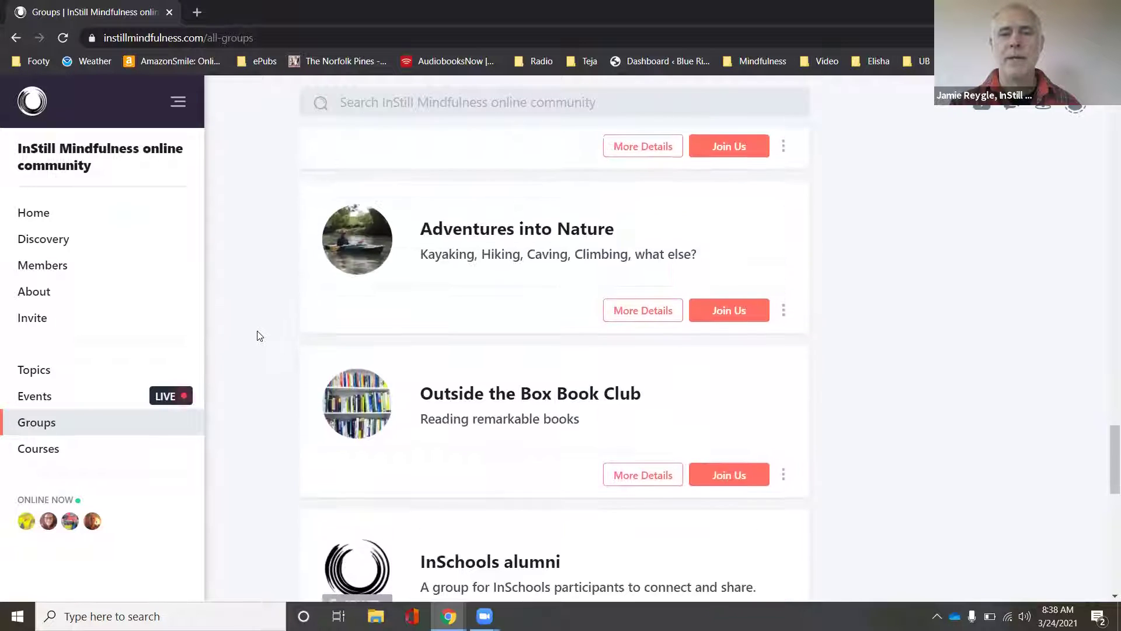
scroll(271, 389, "up", 5)
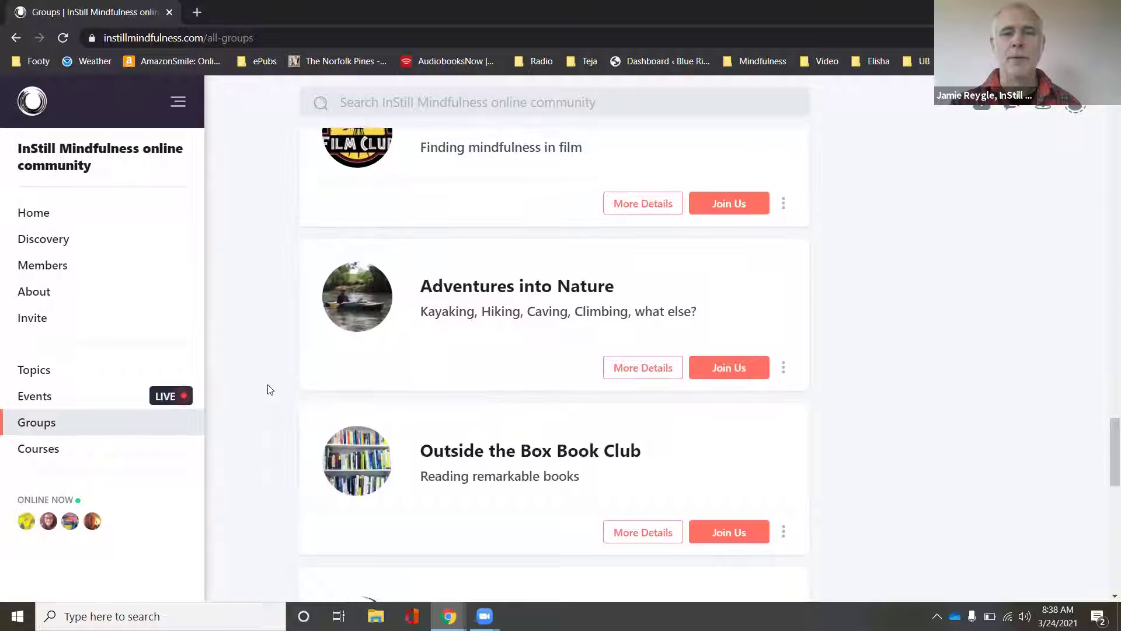
scroll(270, 389, "up", 4)
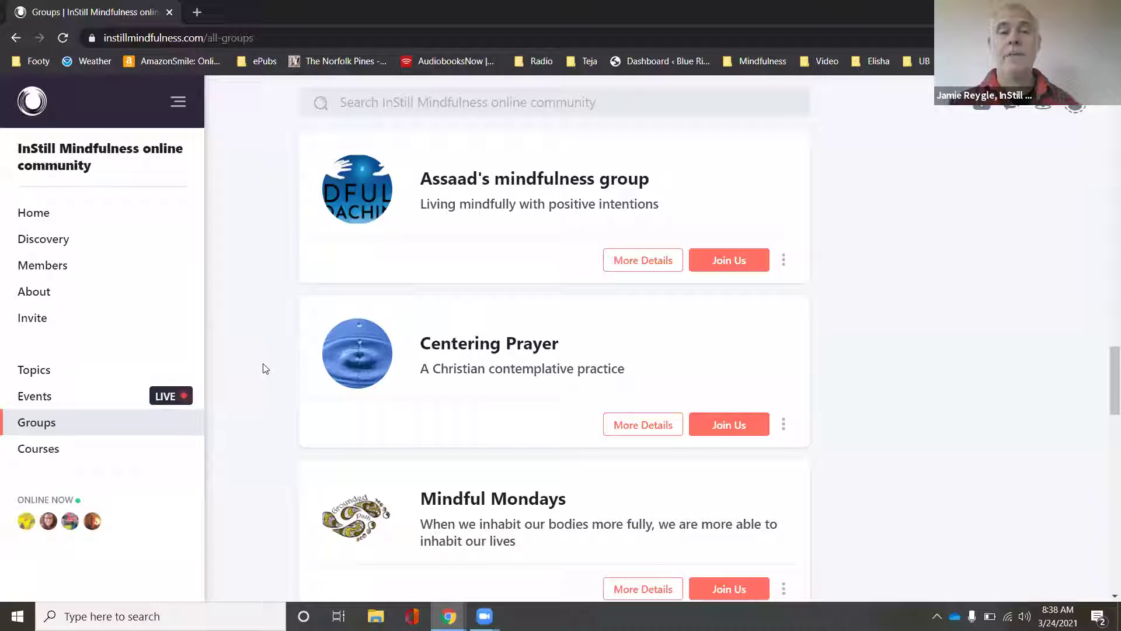
Return to the upcoming events list in the member account.
left_click(100, 405)
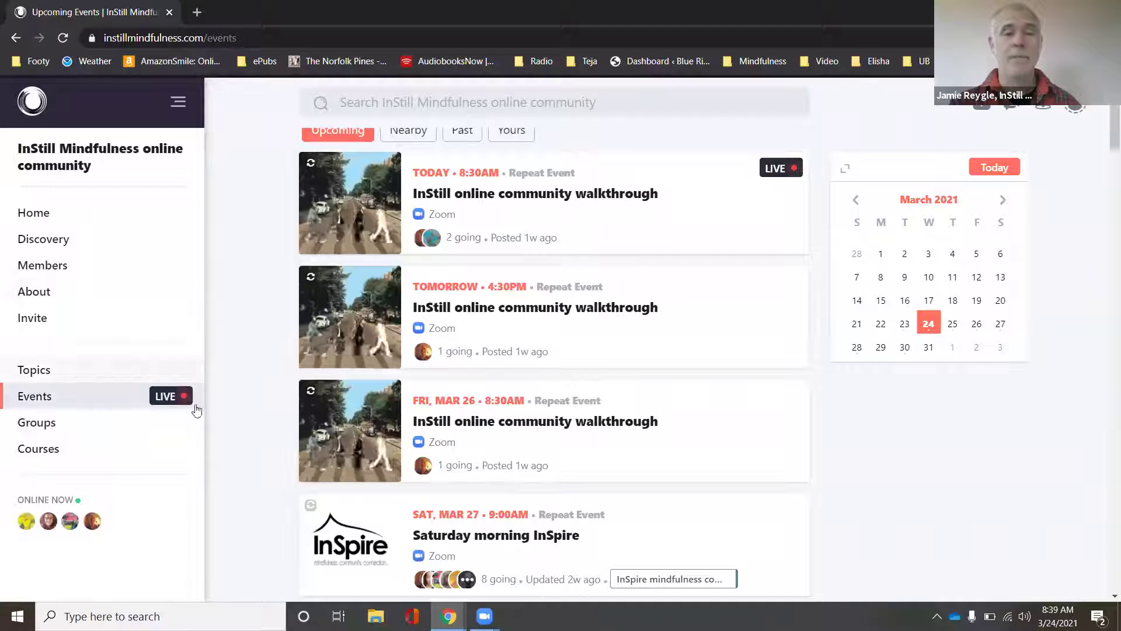
Open the Groups page in the member account and look through the featured groups and the groups open to joining.
left_click(107, 431)
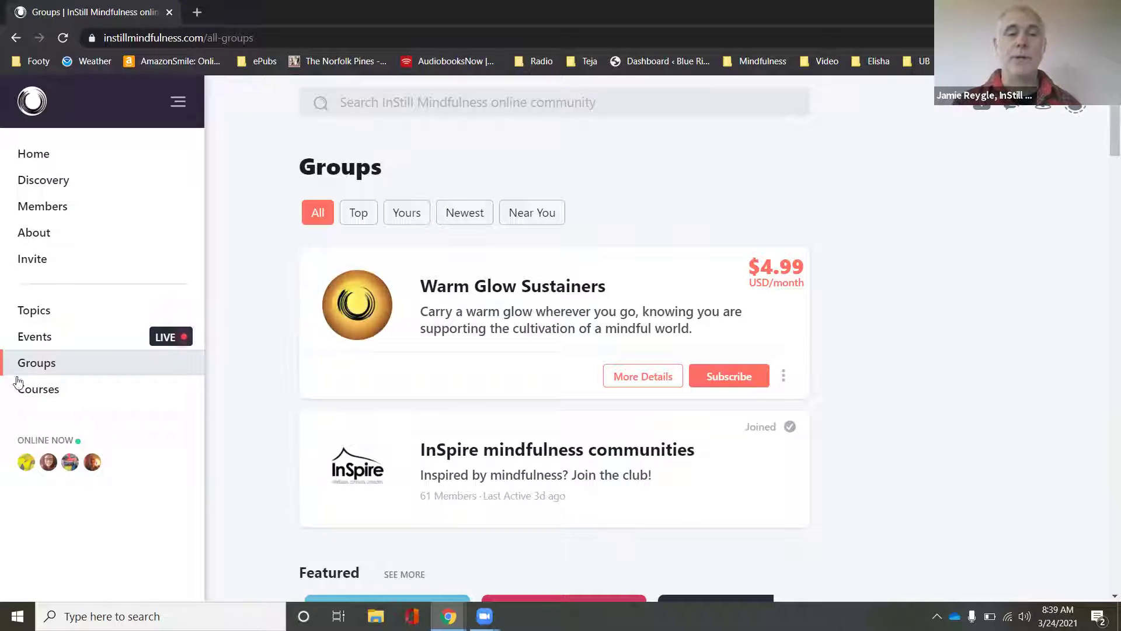
left_click(40, 365)
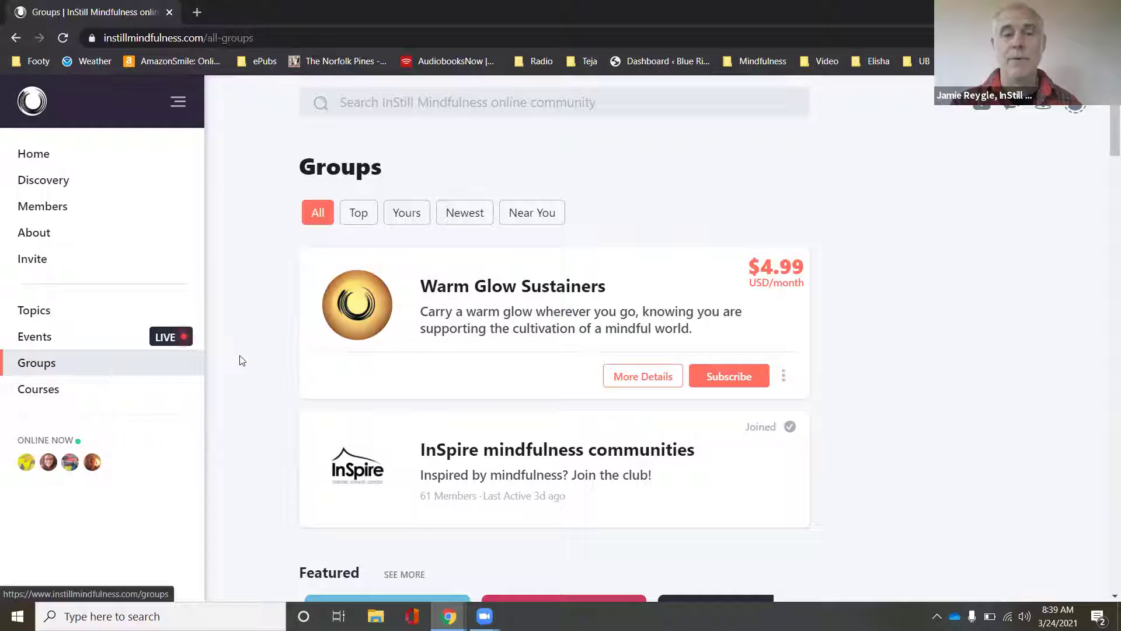
scroll(270, 352, "down", 8)
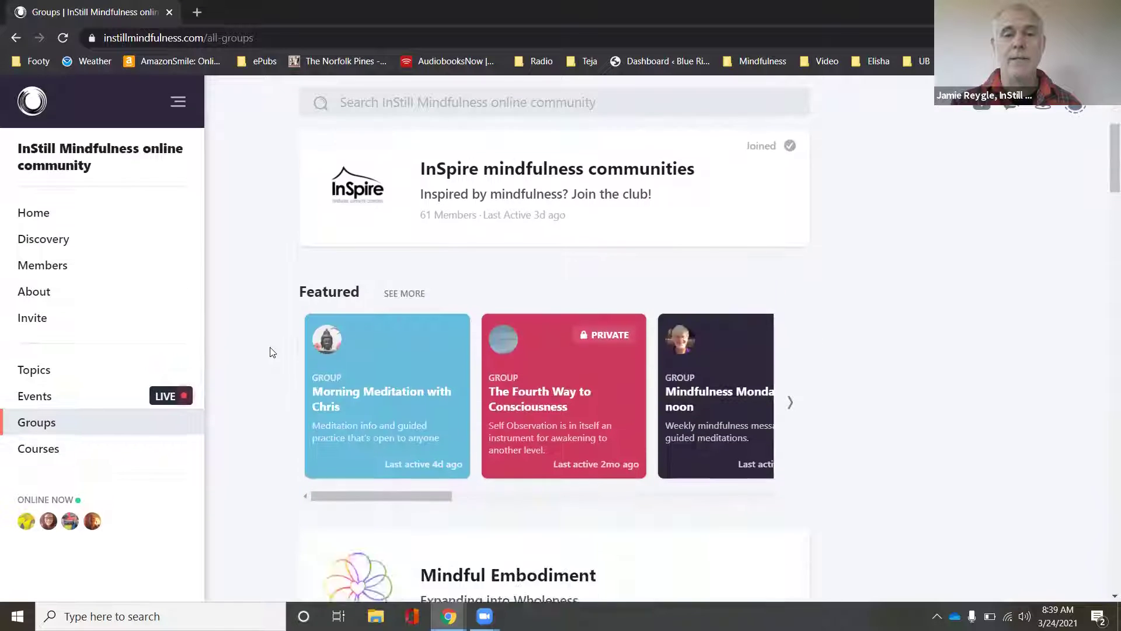
scroll(407, 216, "up", 1)
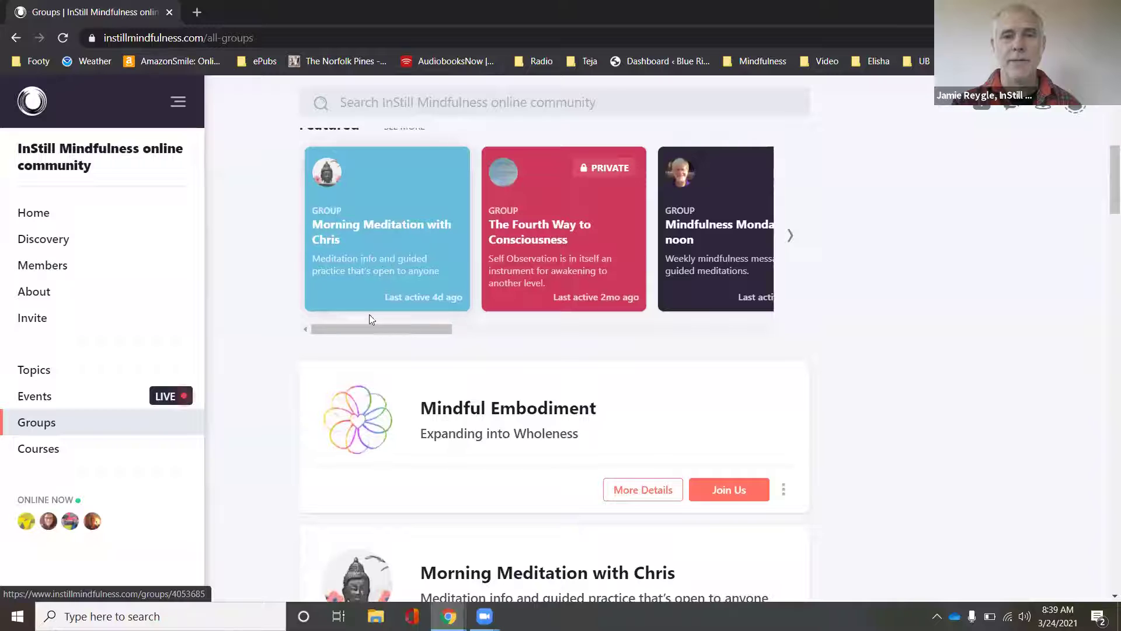
scroll(369, 319, "down", 6)
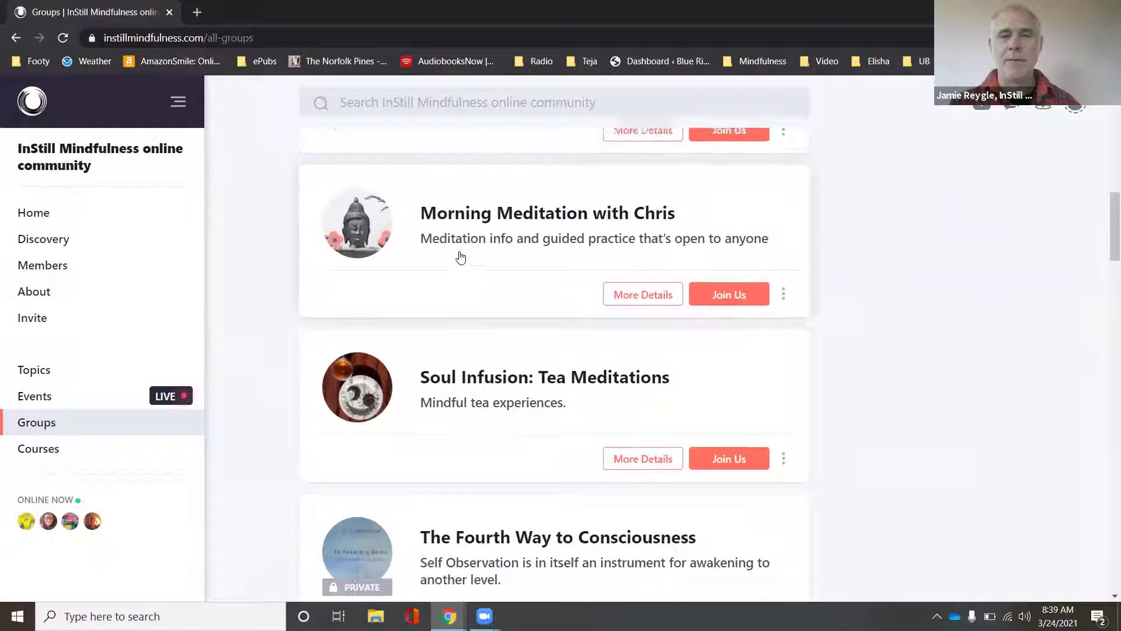
scroll(457, 245, "up", 5)
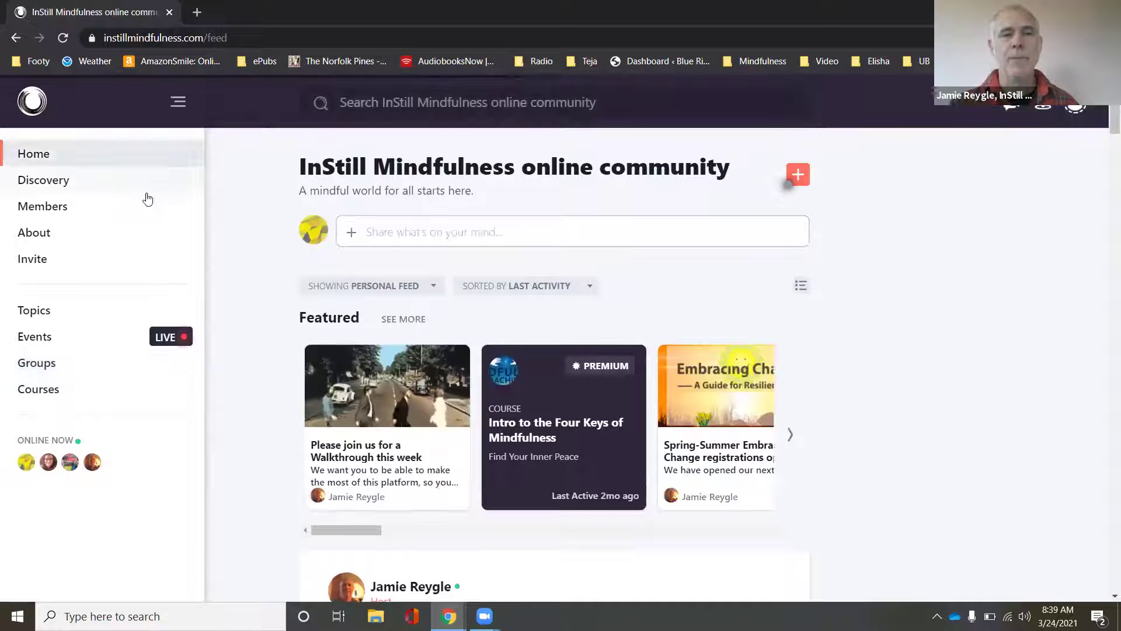
Look through the posts, member introductions and event announcements in the member account's personal home feed.
scroll(234, 309, "down", 5)
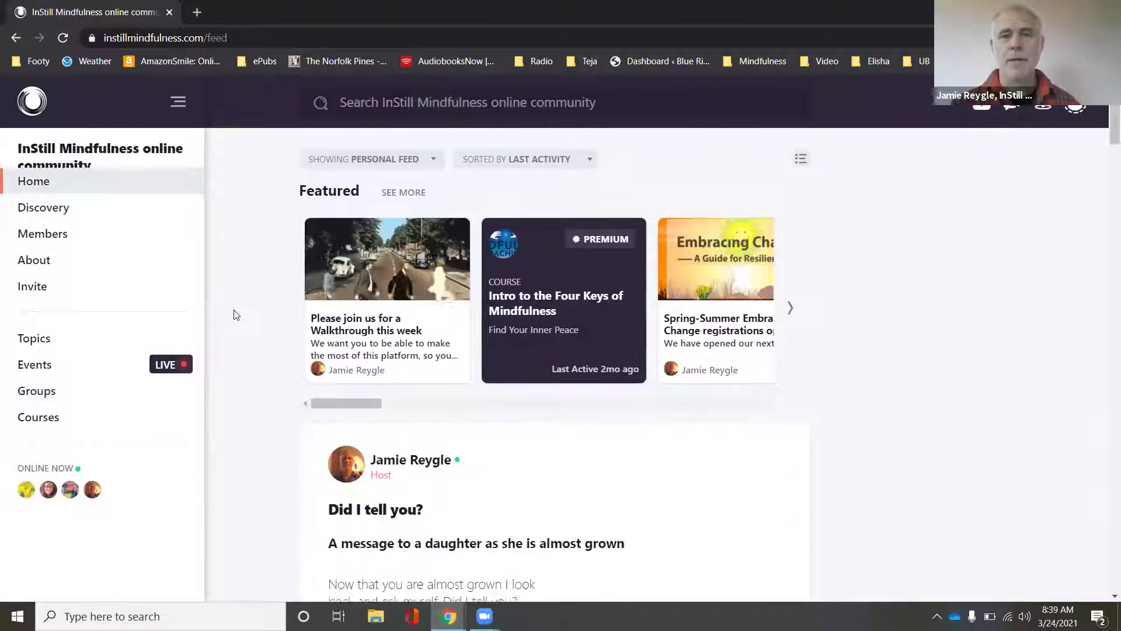
scroll(237, 315, "down", 5)
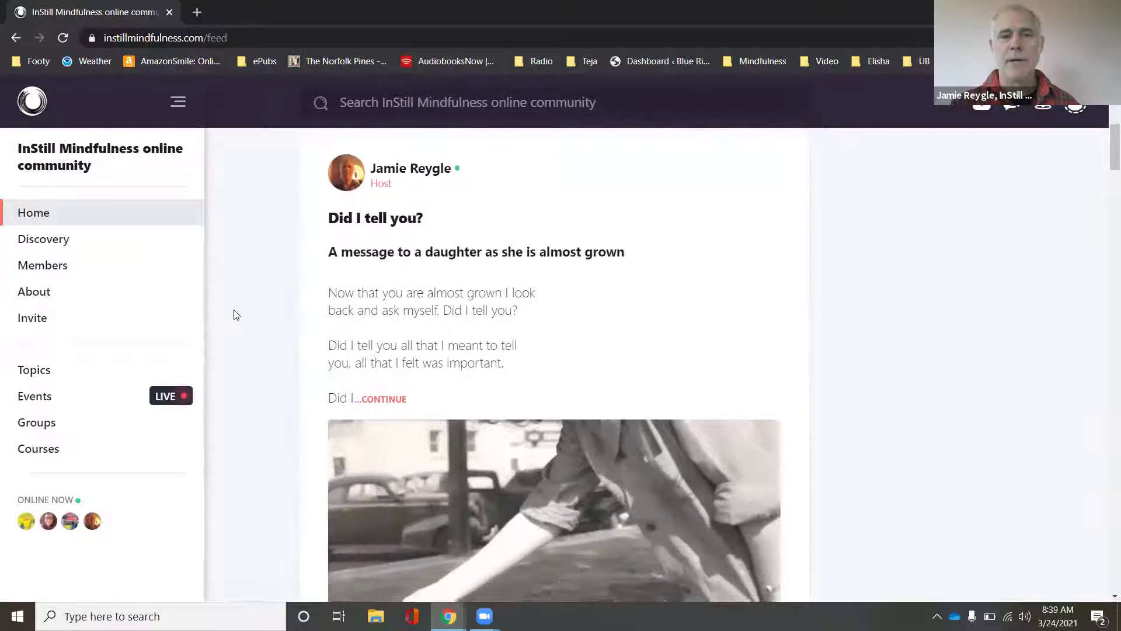
scroll(237, 315, "down", 13)
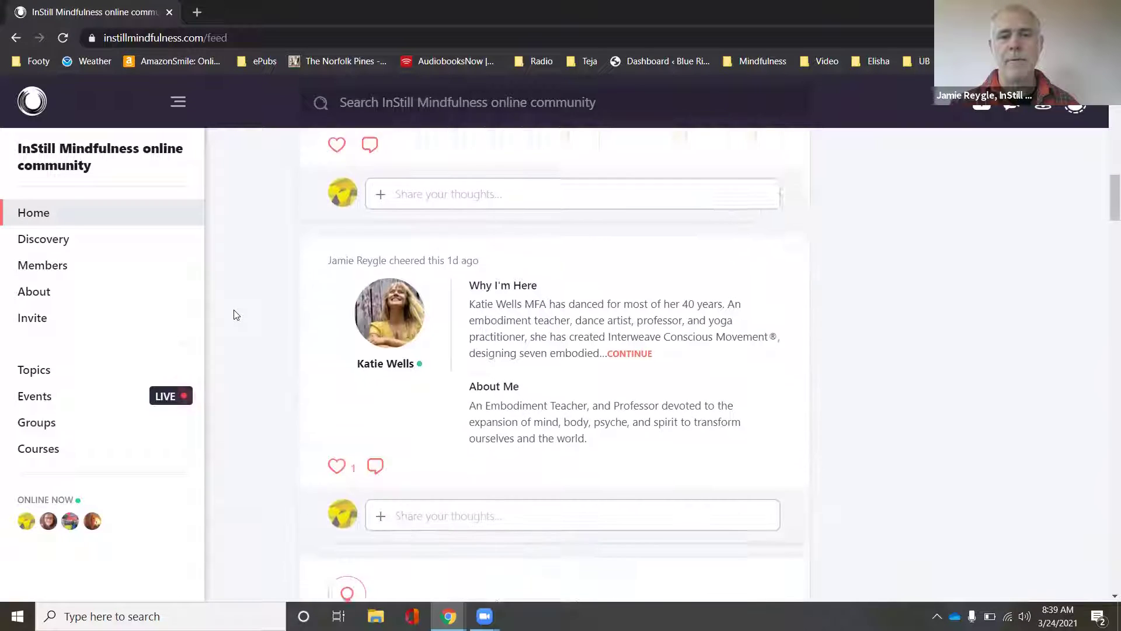
scroll(236, 315, "down", 13)
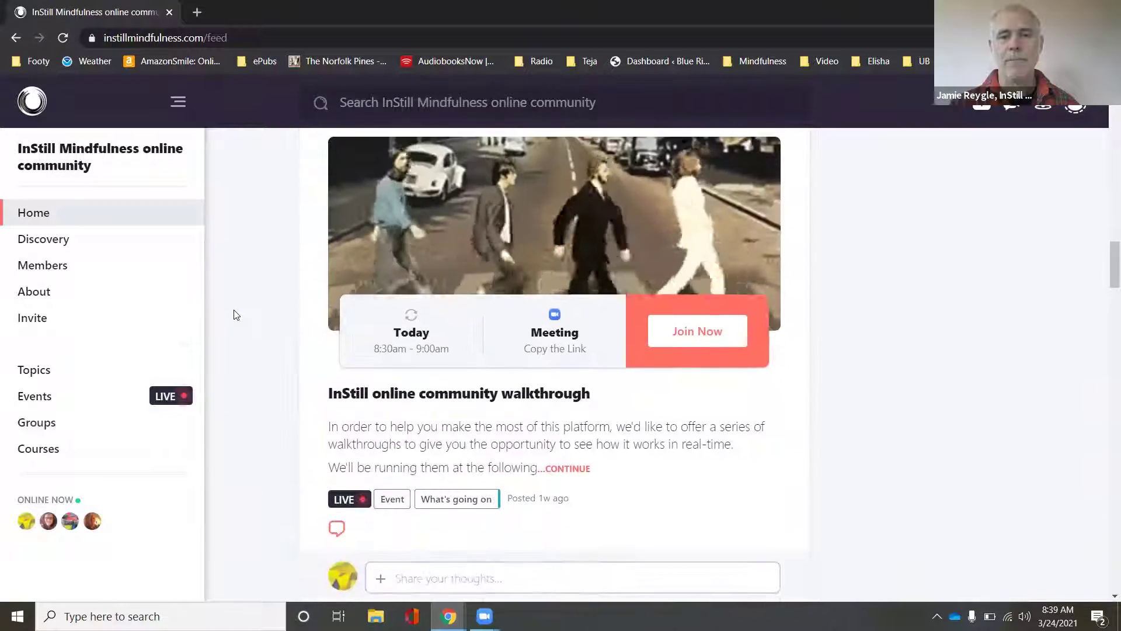
scroll(236, 316, "down", 12)
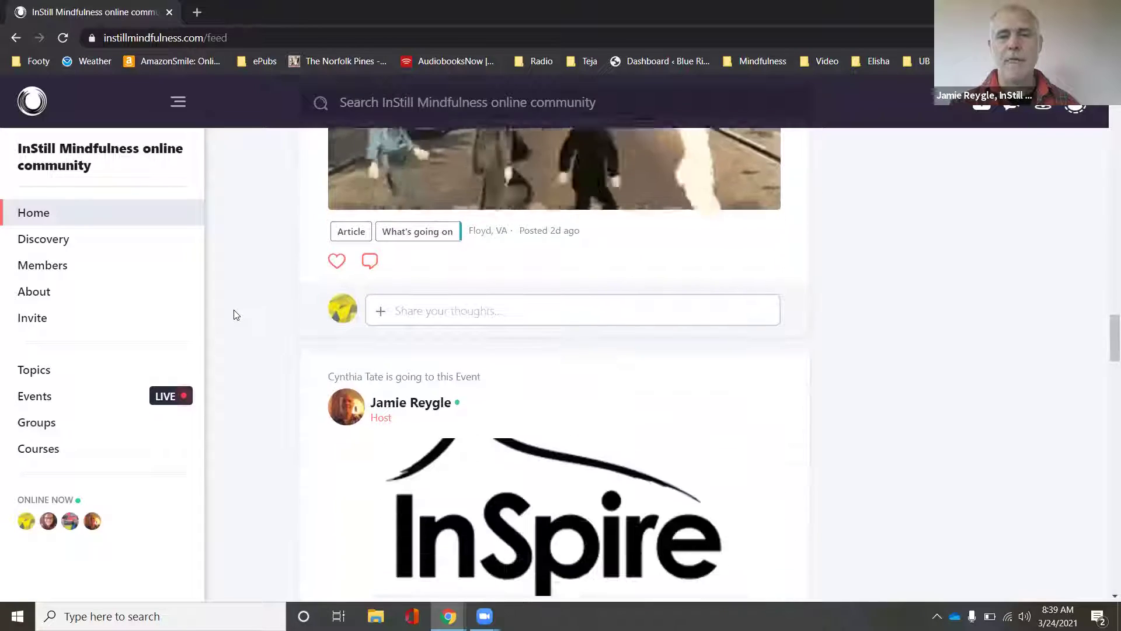
scroll(240, 313, "up", 1)
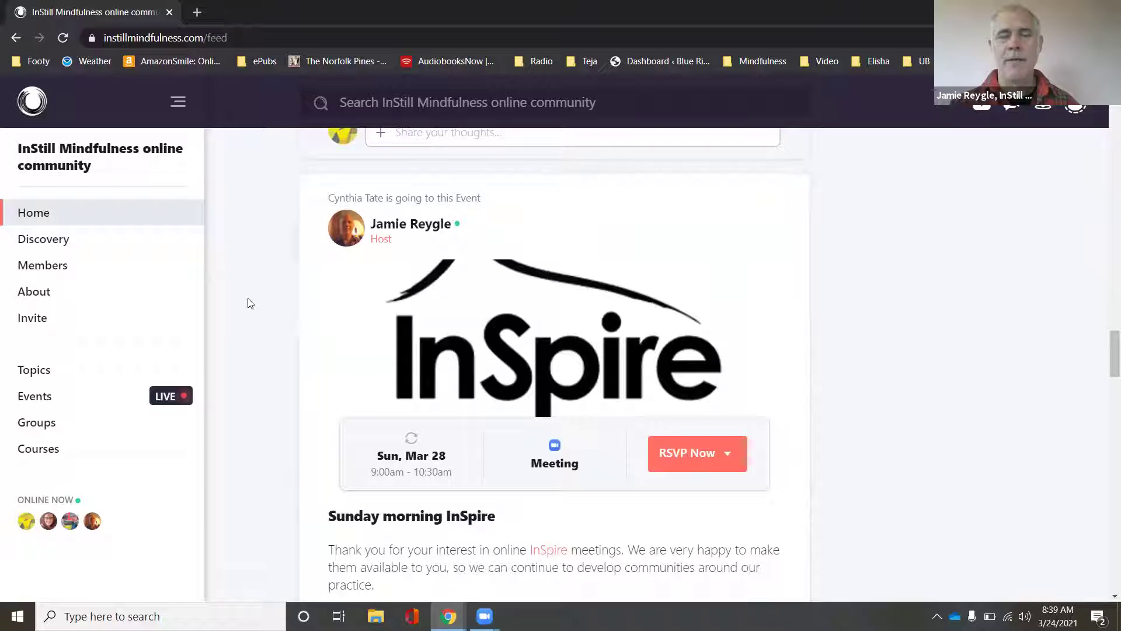
scroll(253, 302, "down", 13)
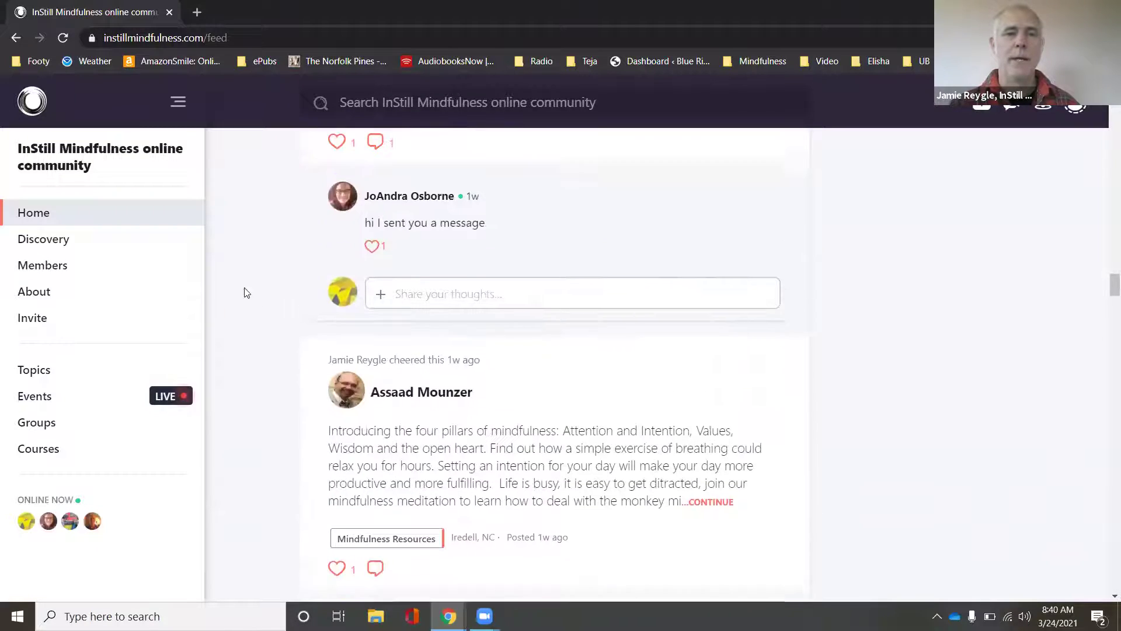
scroll(243, 279, "up", 5)
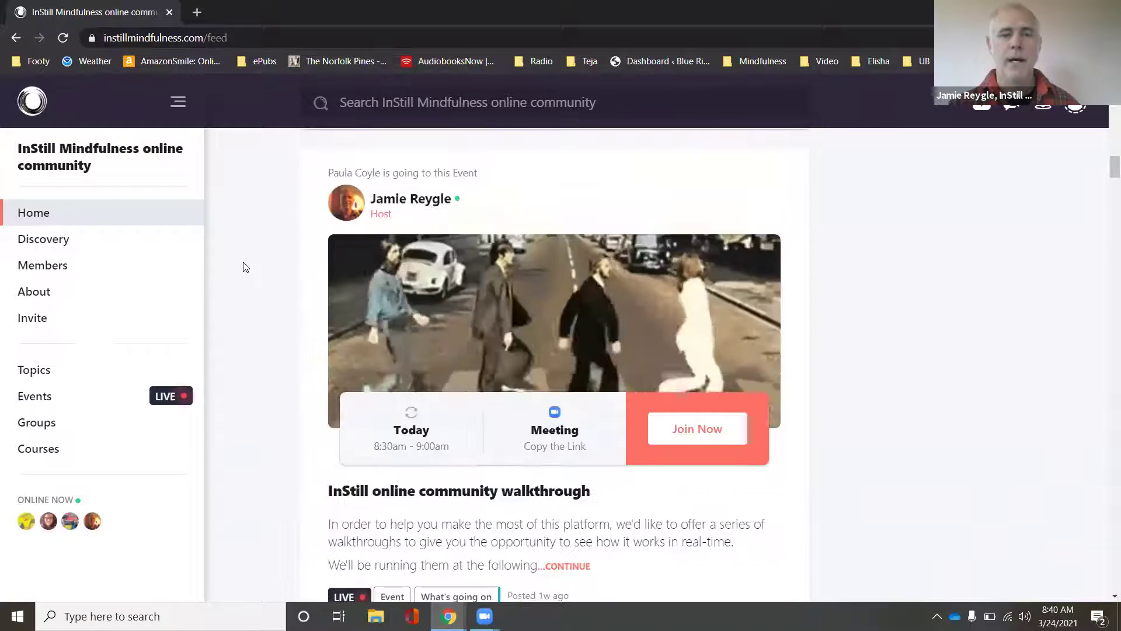
Switch to the host account's browser window and examine the featured items and newest posts in its home feed.
key("alt+Tab")
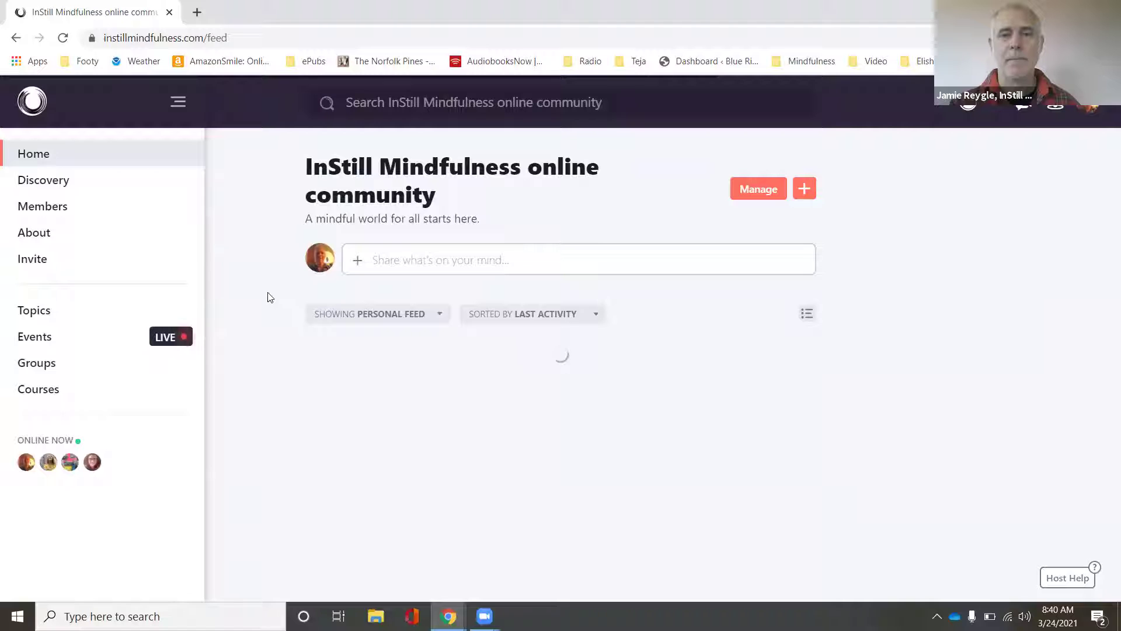
scroll(262, 301, "down", 7)
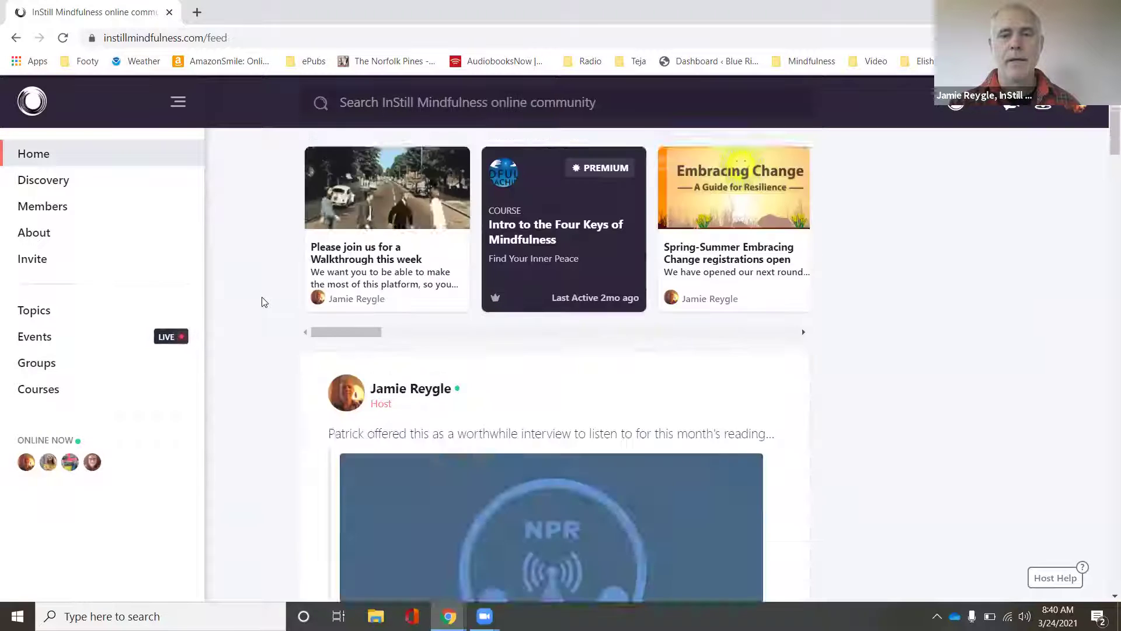
scroll(261, 301, "down", 15)
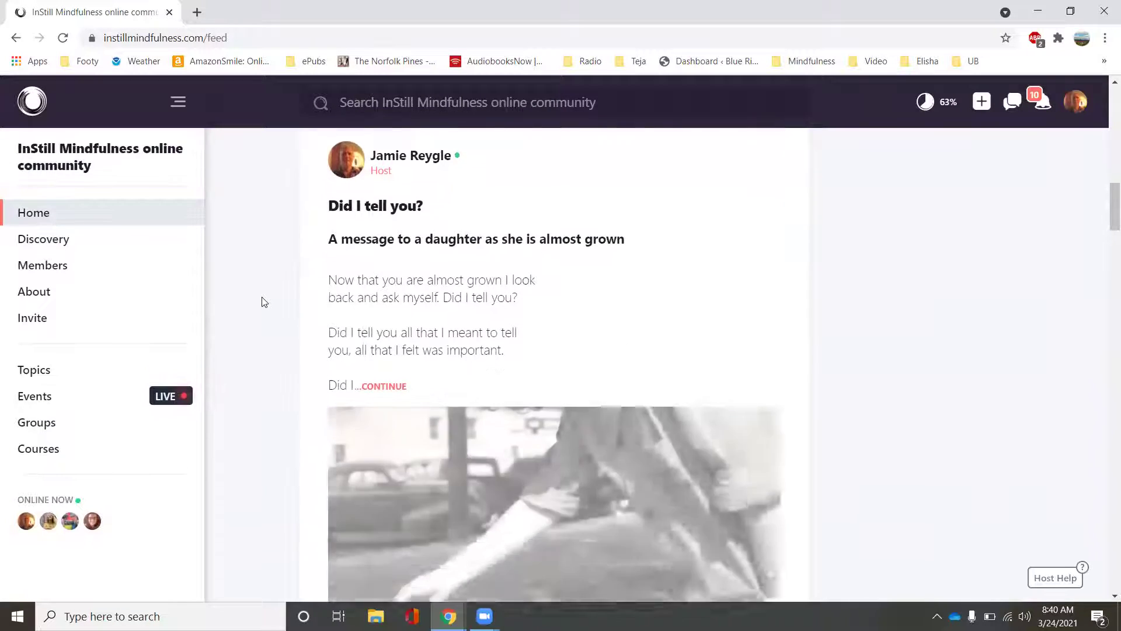
scroll(262, 302, "down", 2)
scroll(262, 301, "up", 10)
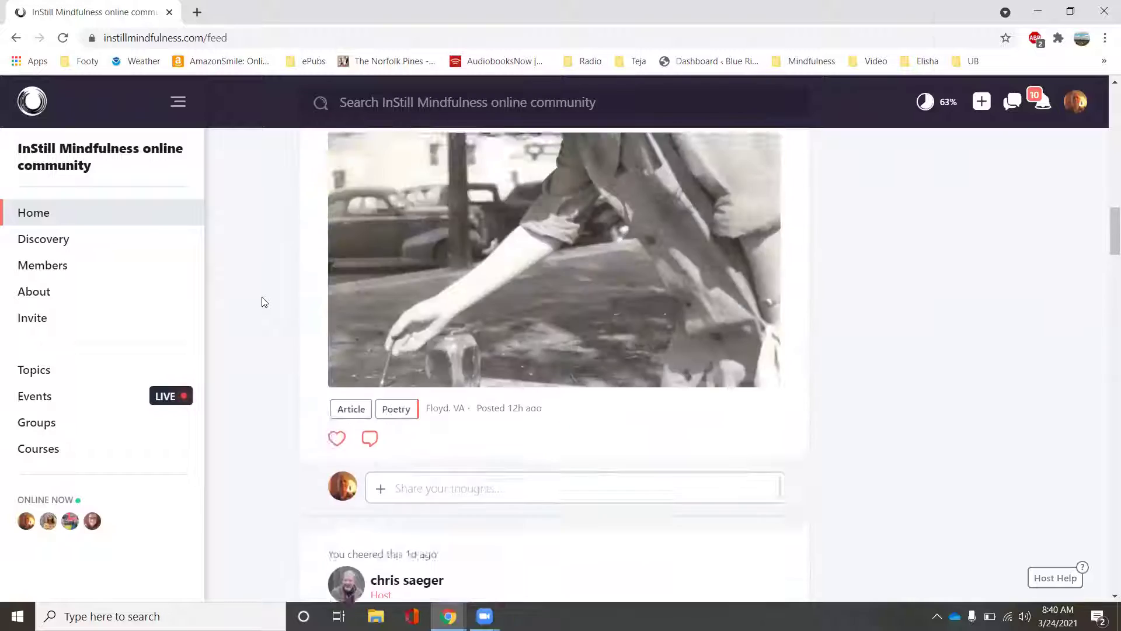
scroll(262, 301, "down", 6)
scroll(261, 302, "up", 10)
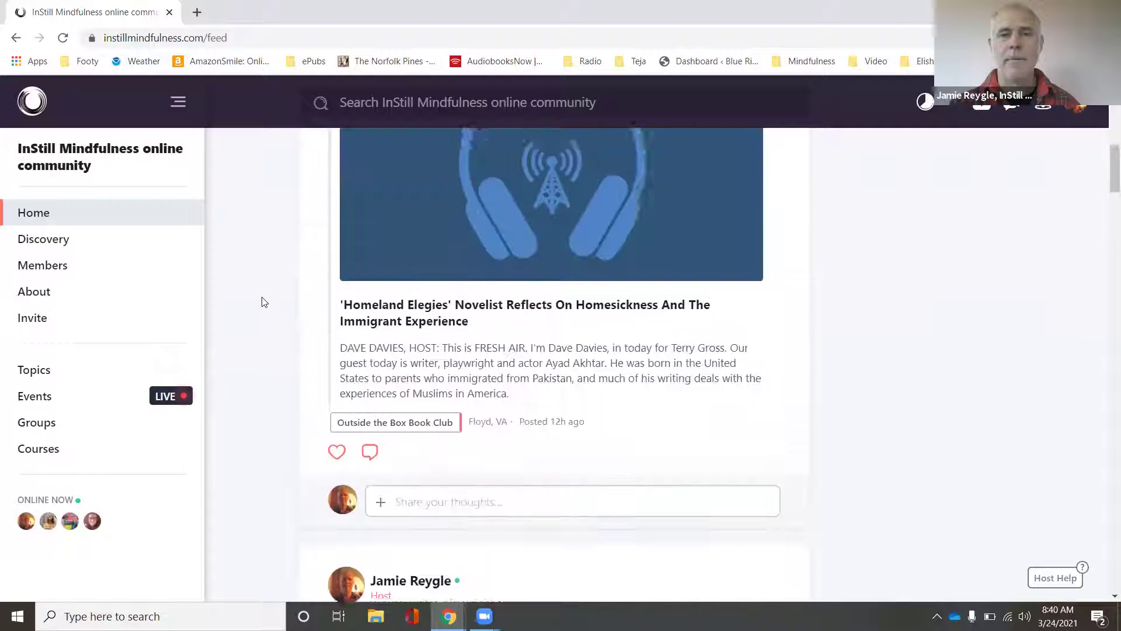
scroll(262, 302, "down", 2)
scroll(261, 302, "down", 10)
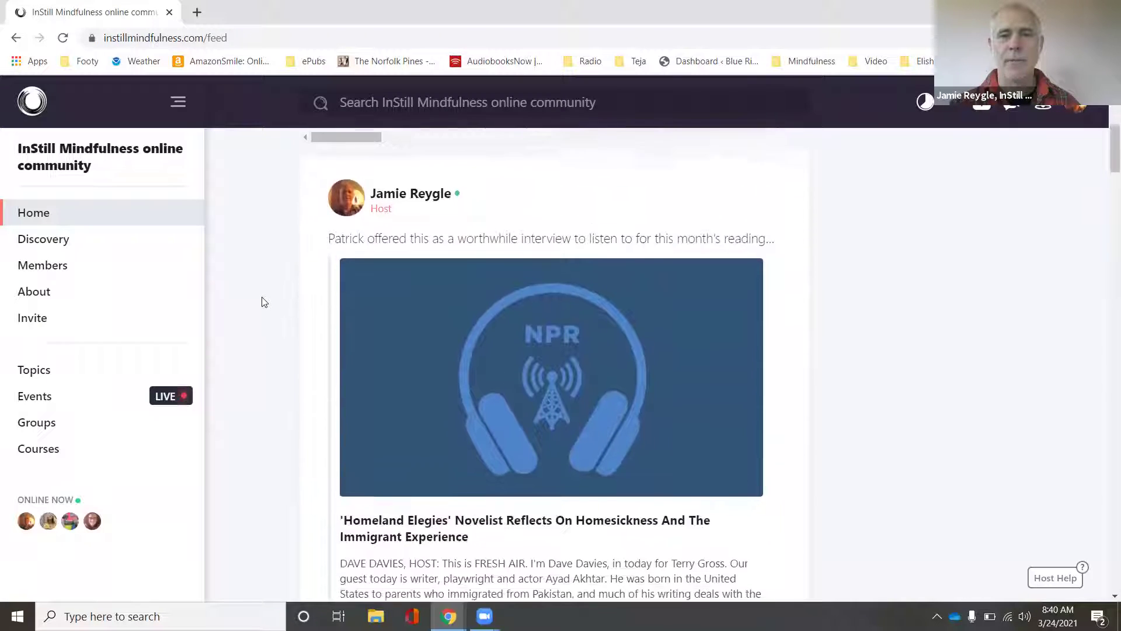
Read further down the host's home feed through the Film Club, Embracing Change and Mindful Embodiment posts.
scroll(261, 301, "down", 10)
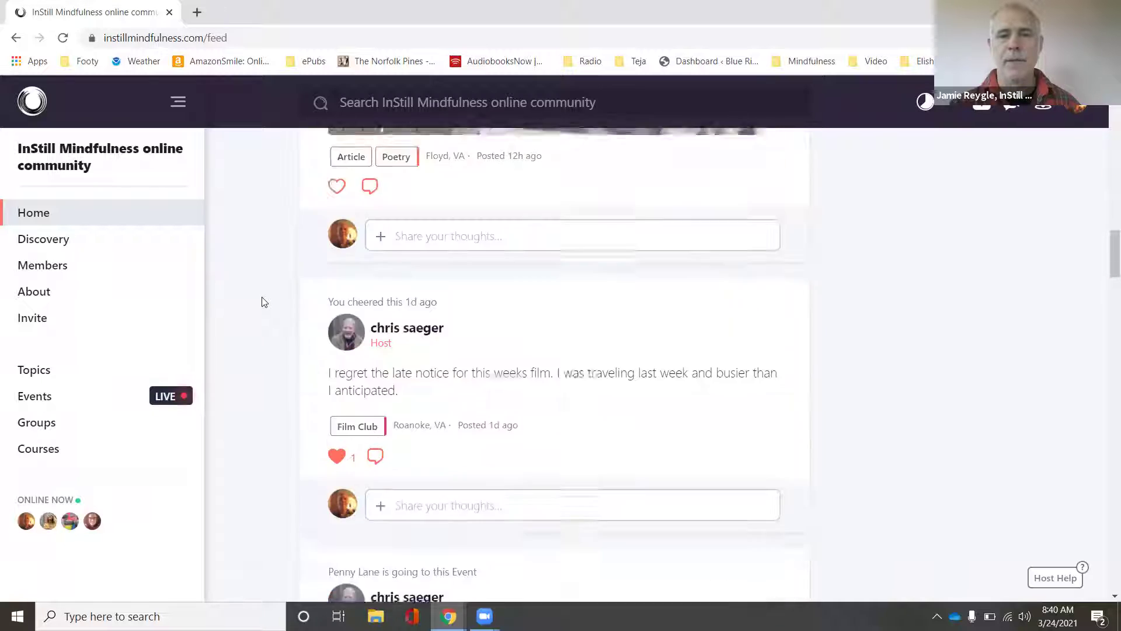
scroll(262, 301, "down", 5)
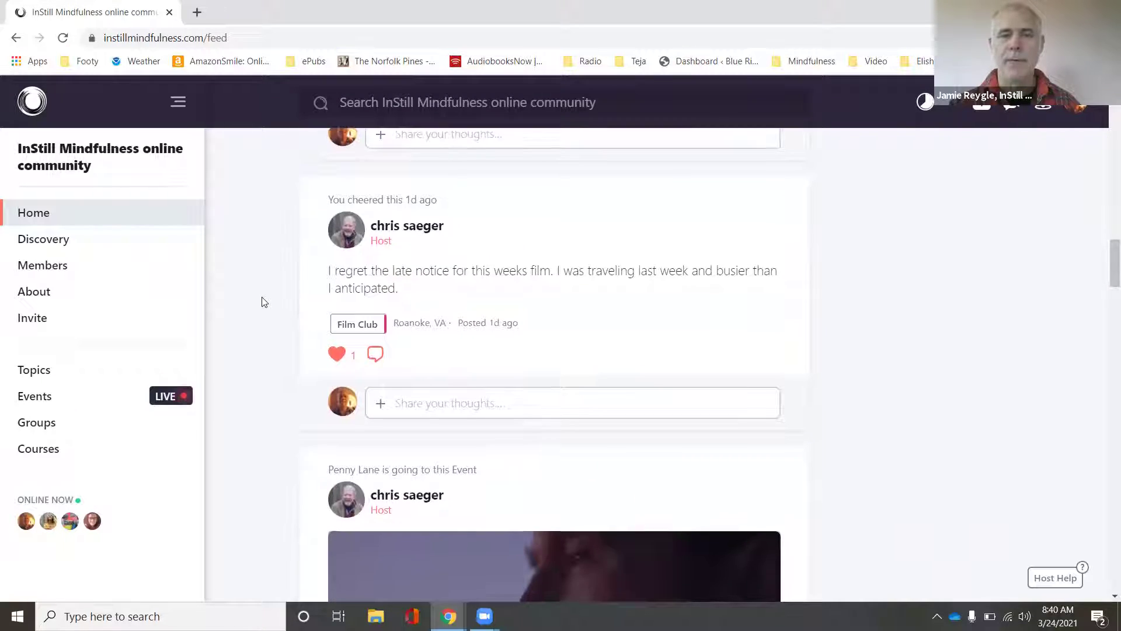
scroll(262, 302, "down", 7)
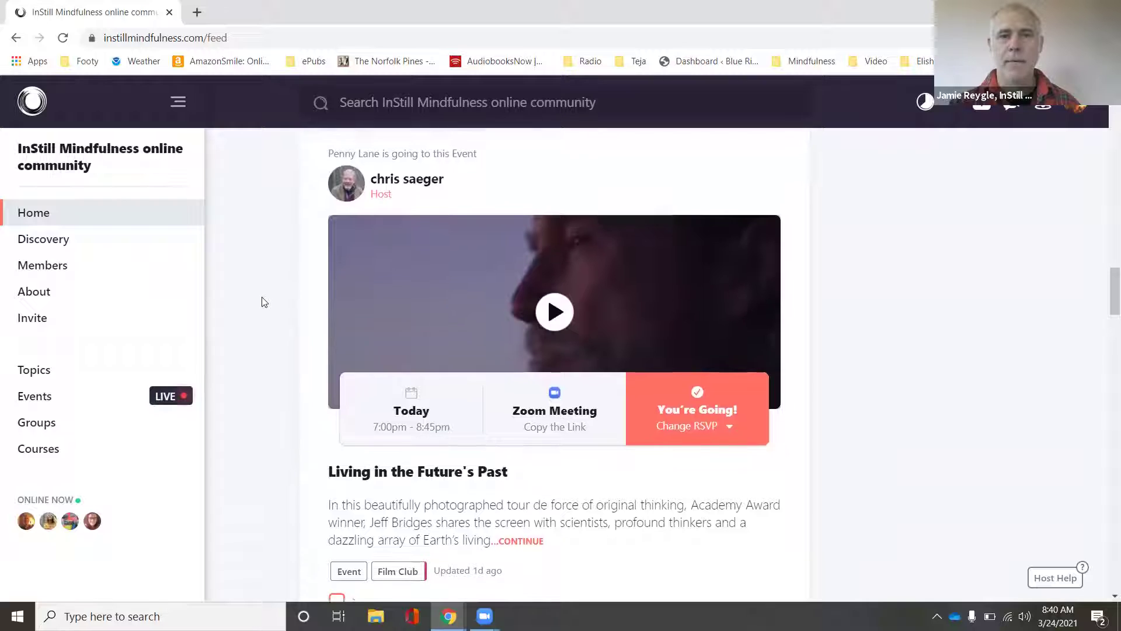
scroll(262, 301, "down", 7)
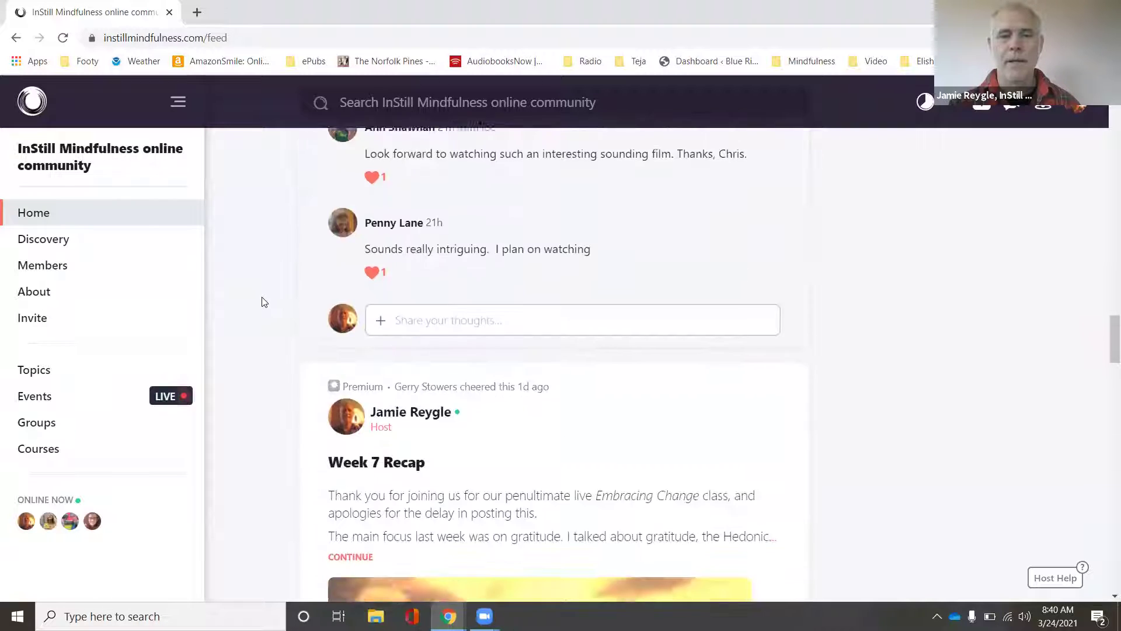
scroll(261, 302, "up", 1)
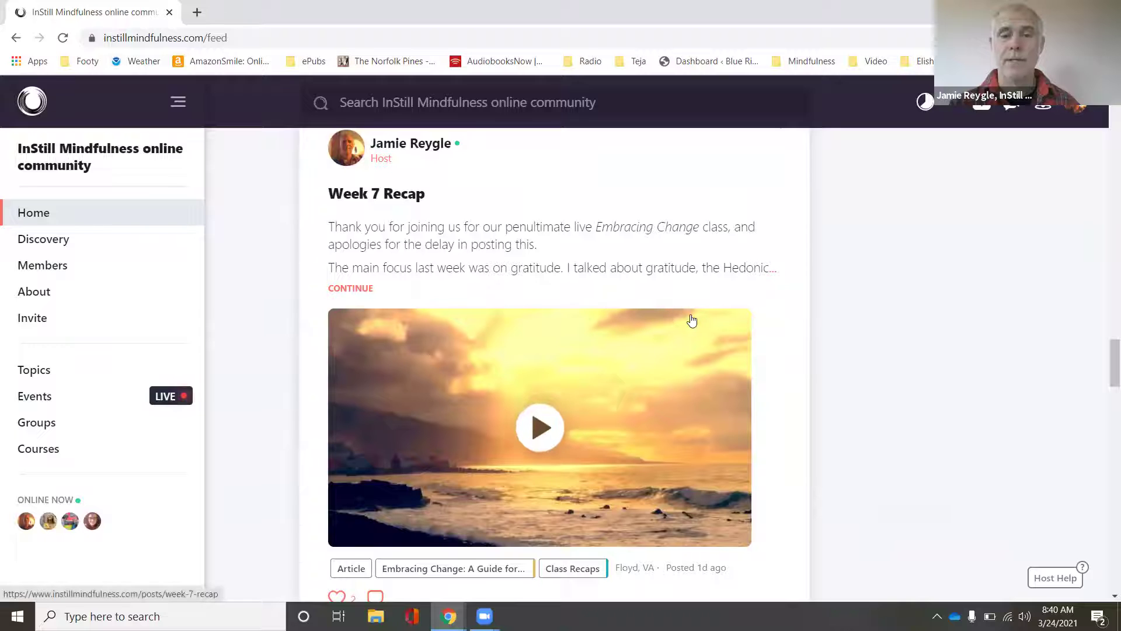
scroll(683, 319, "down", 9)
scroll(691, 320, "down", 10)
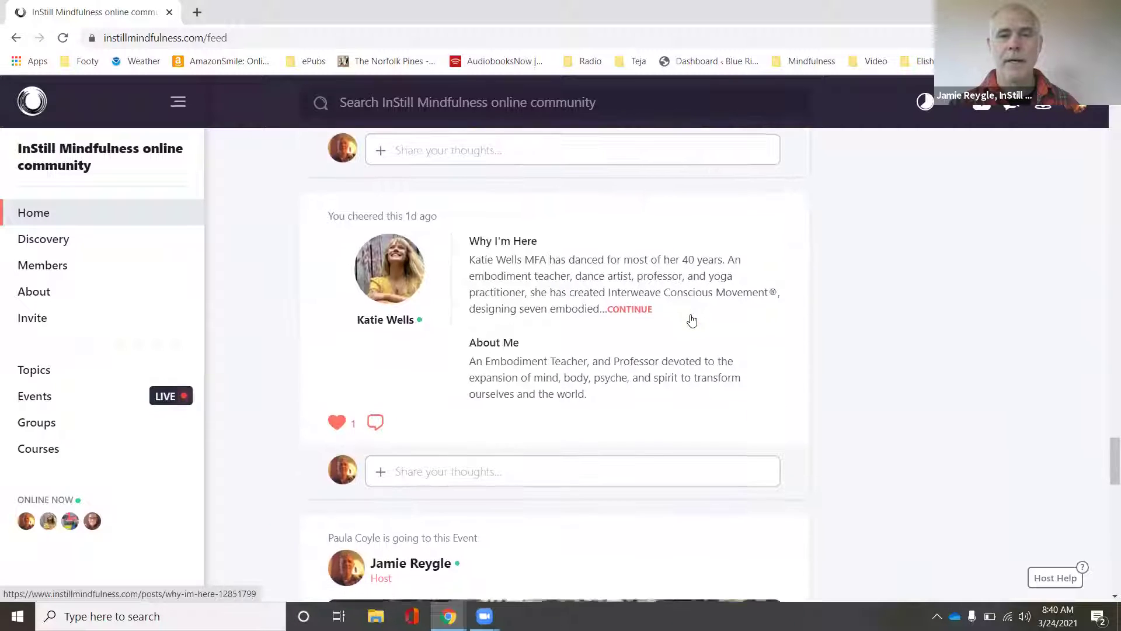
scroll(691, 319, "down", 7)
scroll(692, 320, "down", 9)
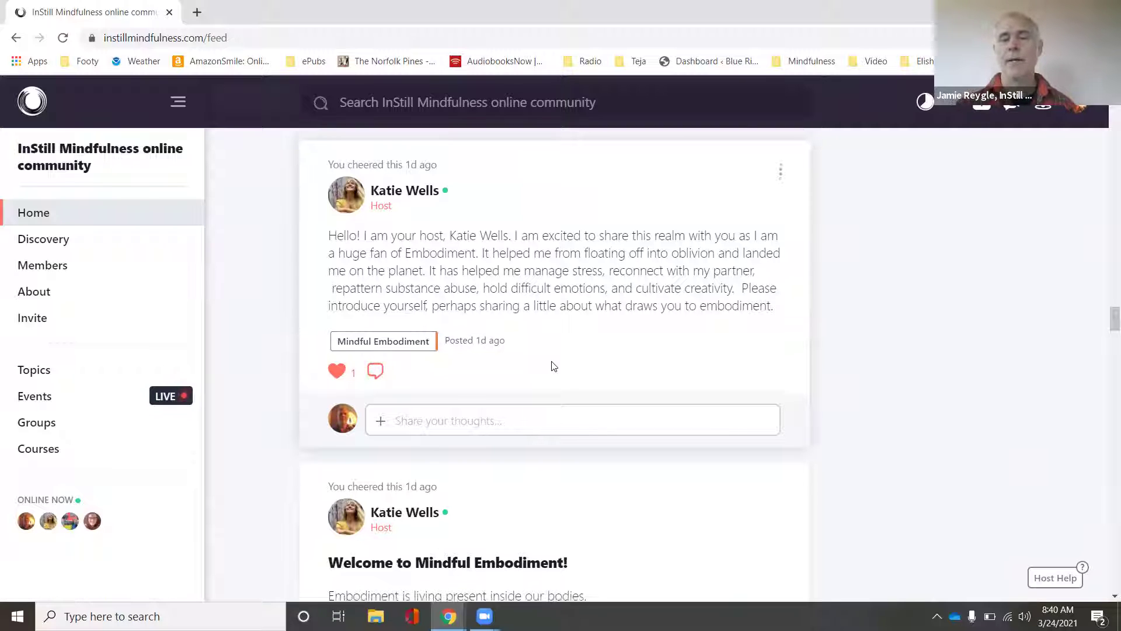
scroll(553, 366, "down", 3)
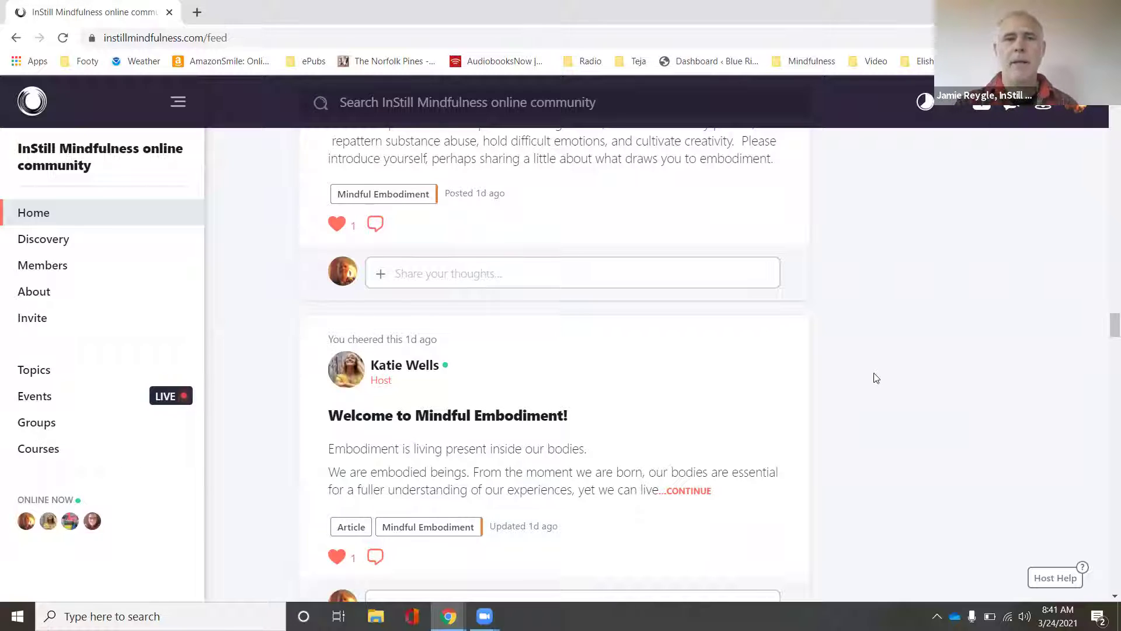
Collapse the community's navigation sidebar and expand it again.
left_click(177, 104)
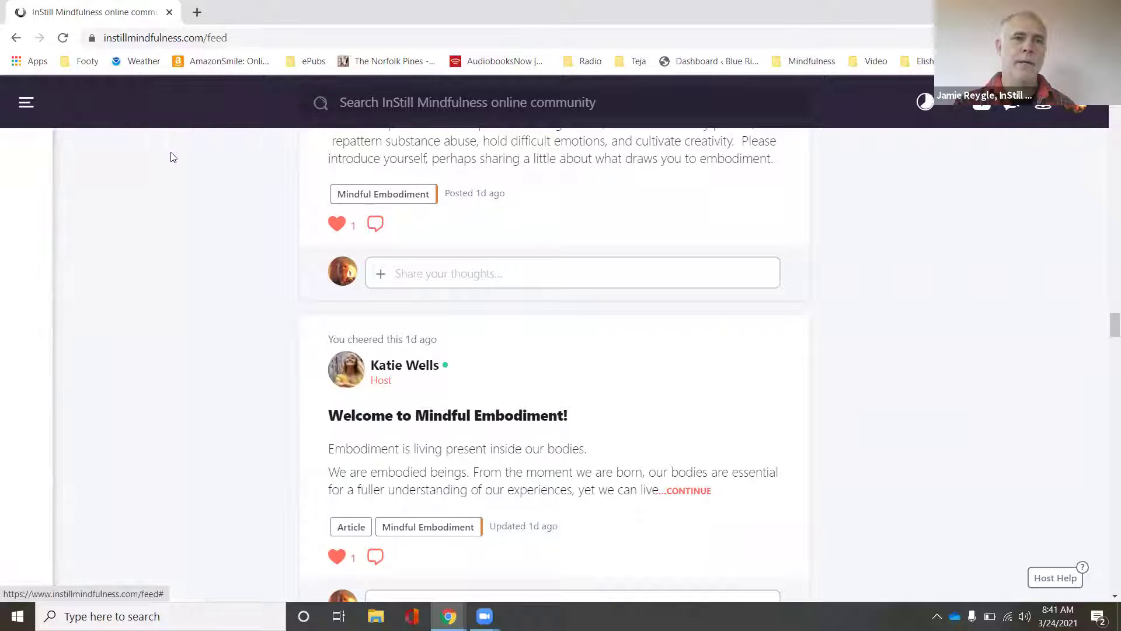
left_click(26, 106)
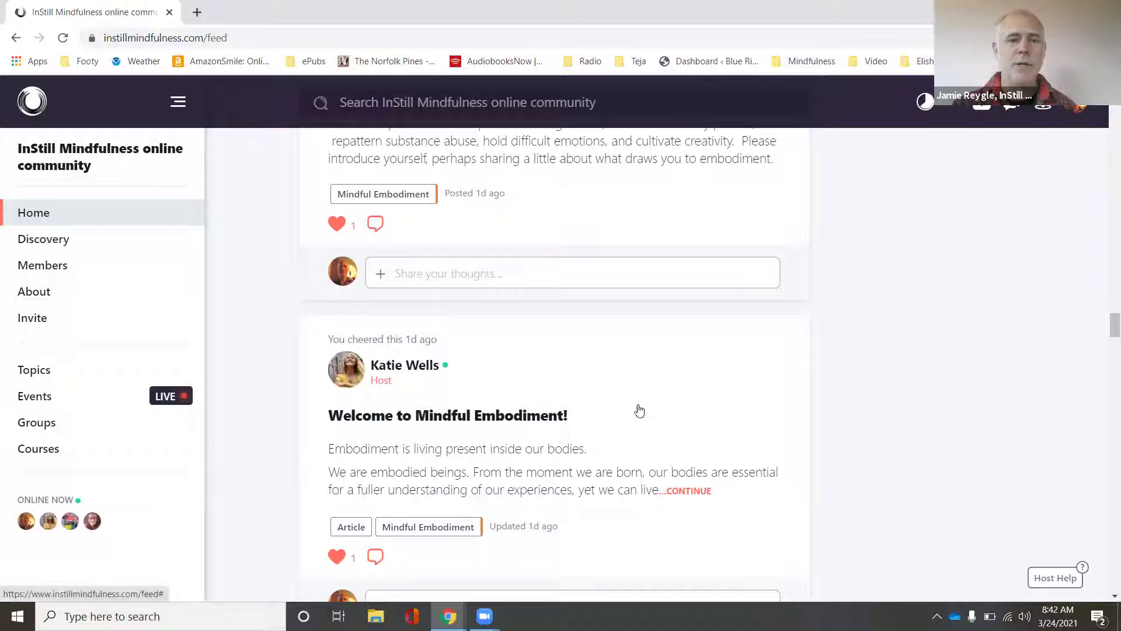
Open the host's personal notification settings and examine the notification method and email frequency options.
left_click(1080, 113)
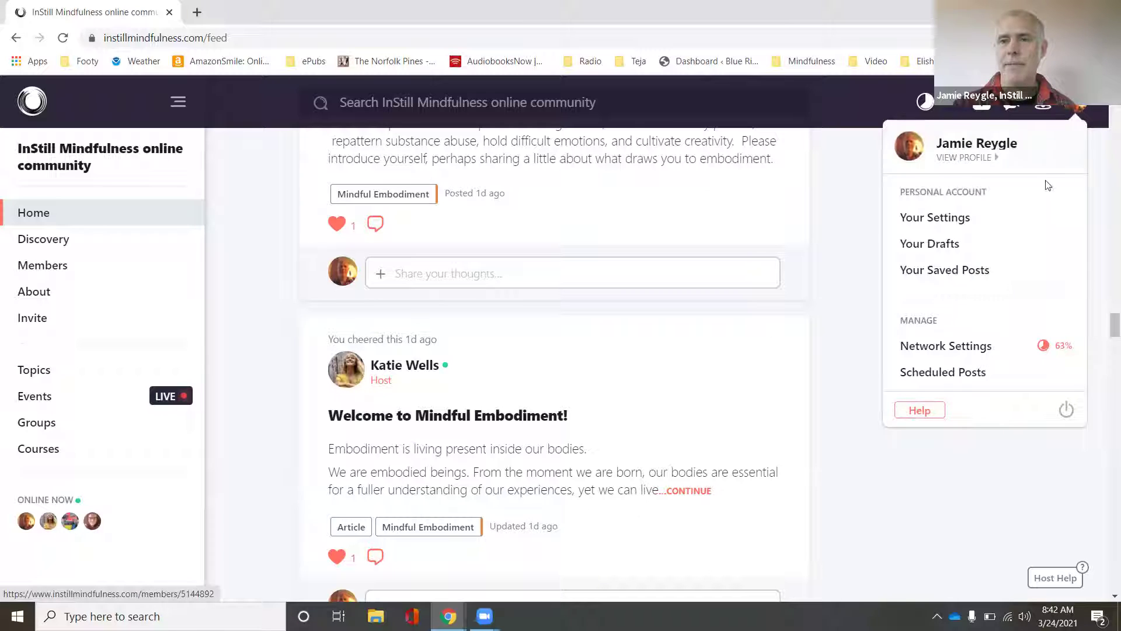
left_click(958, 218)
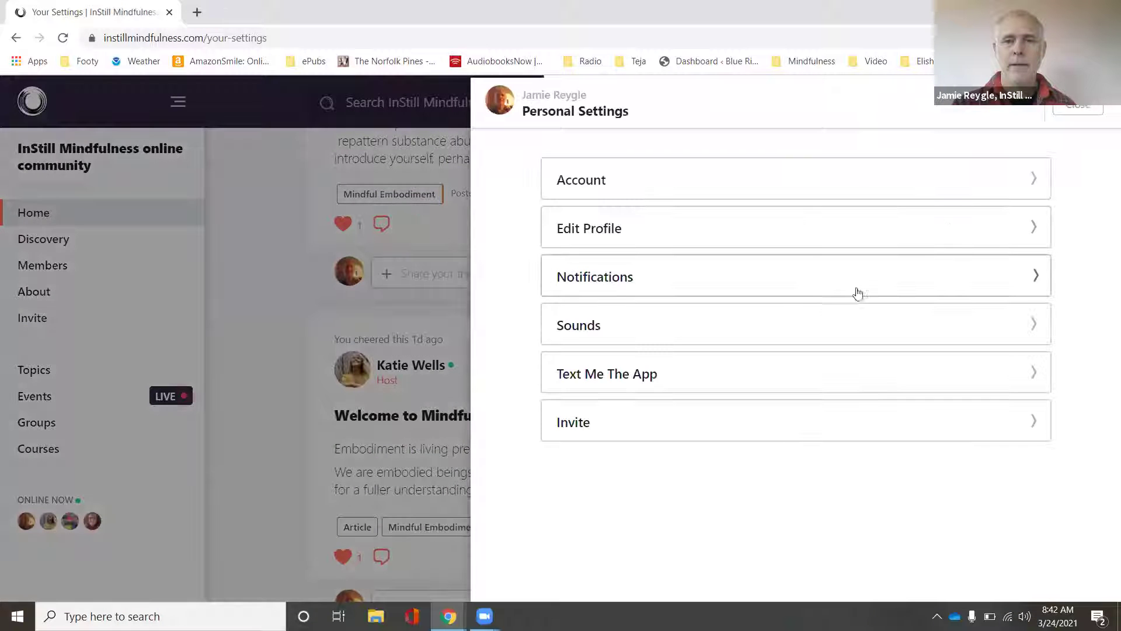
left_click(797, 275)
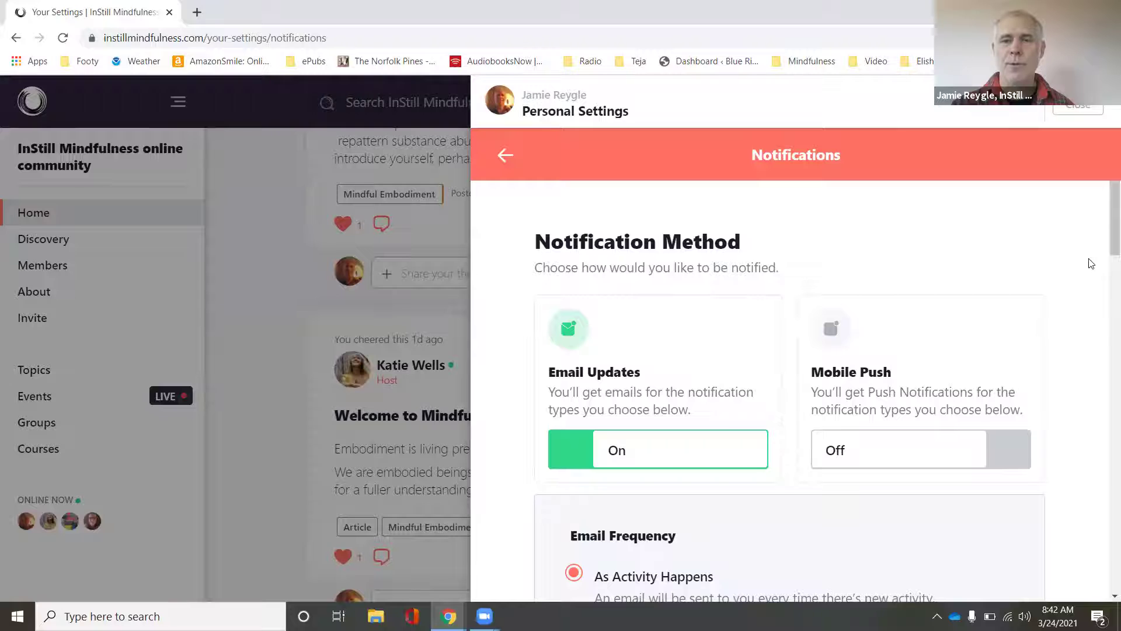
scroll(1091, 263, "down", 6)
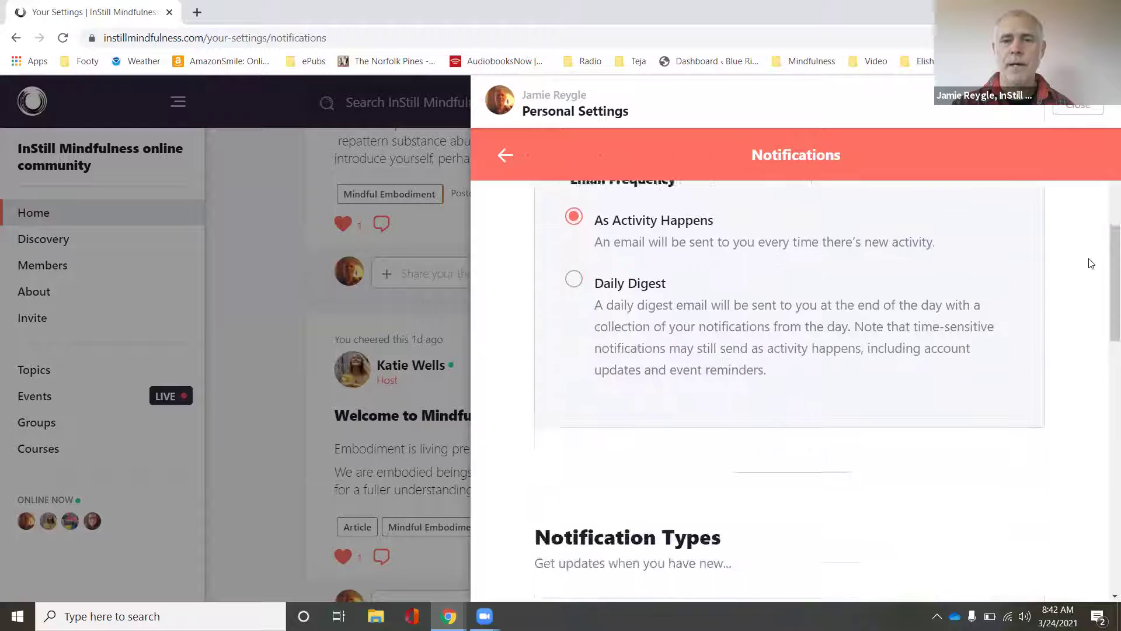
scroll(1091, 263, "down", 3)
scroll(1091, 264, "up", 4)
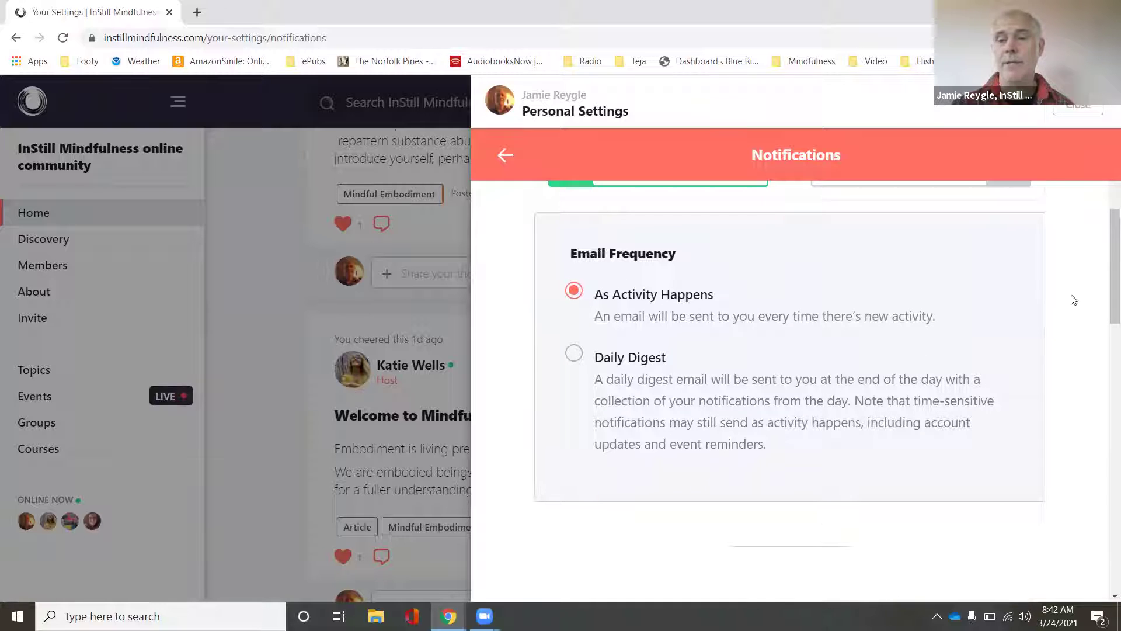
Examine the notification types in the personal notification settings, from Cheers On Your Stuff to the Hosts and Moderators options.
scroll(1082, 296, "down", 2)
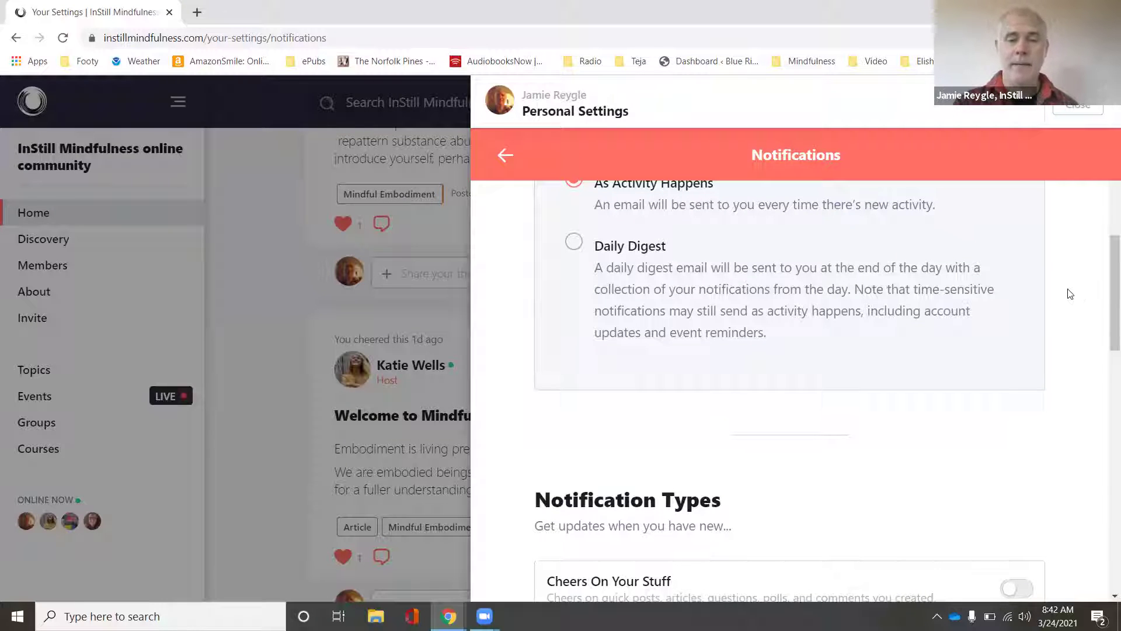
scroll(1079, 304, "down", 2)
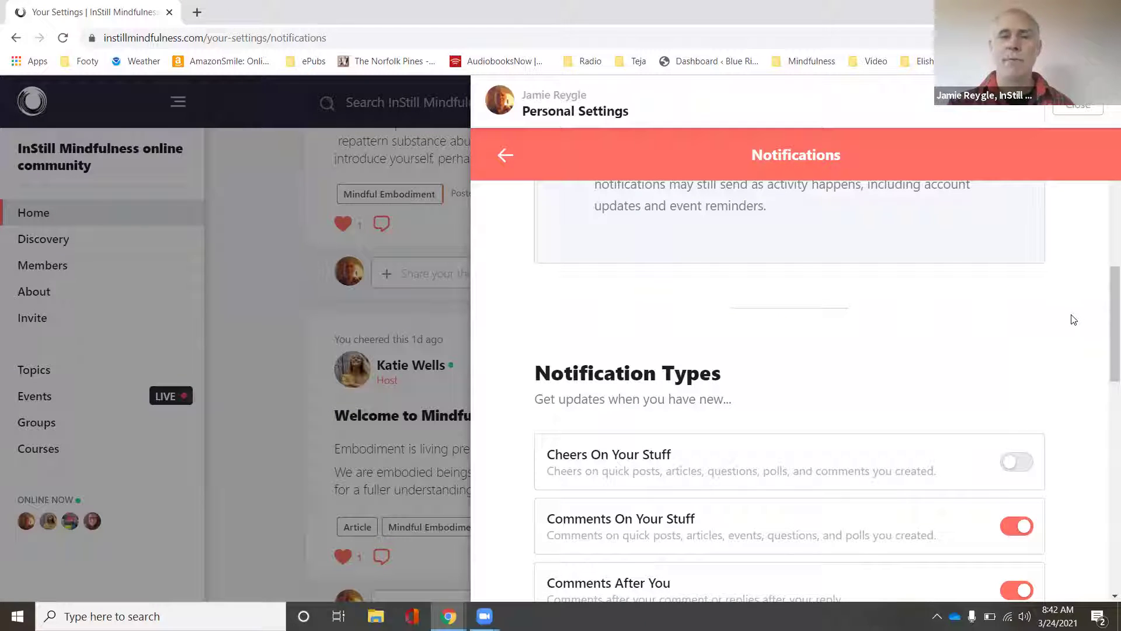
scroll(994, 354, "down", 4)
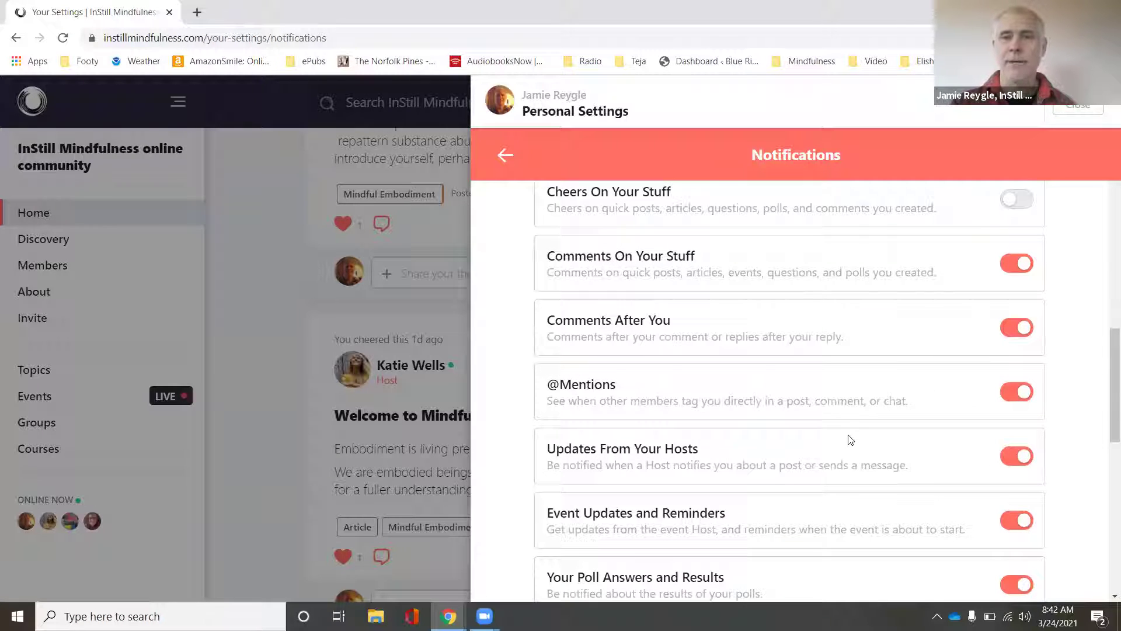
scroll(791, 320, "up", 3)
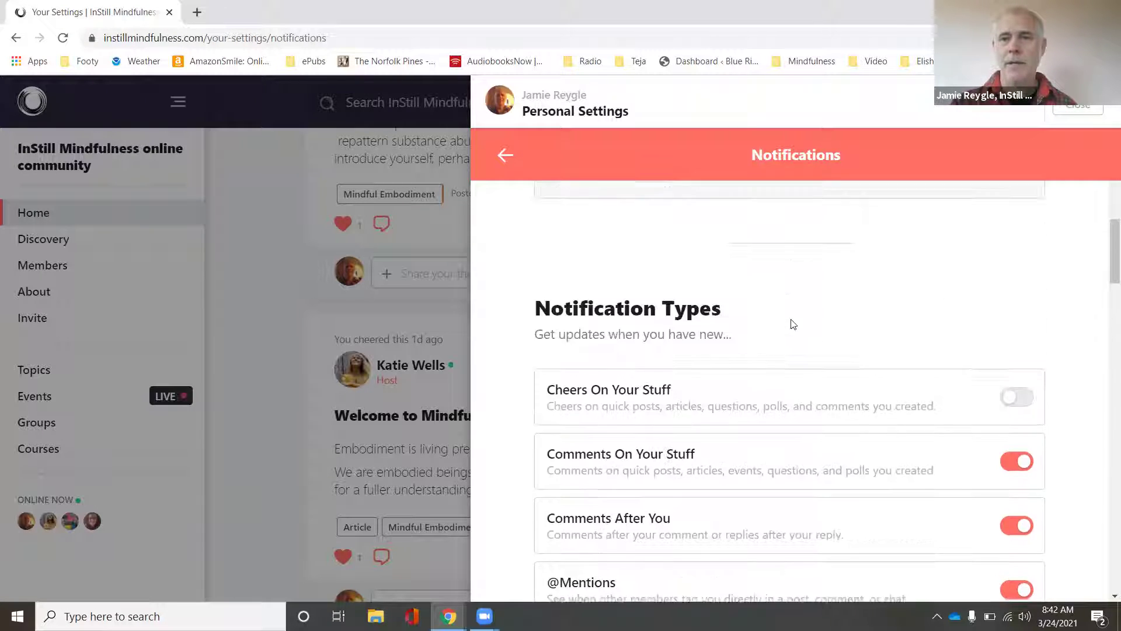
scroll(793, 324, "down", 2)
scroll(793, 324, "down", 5)
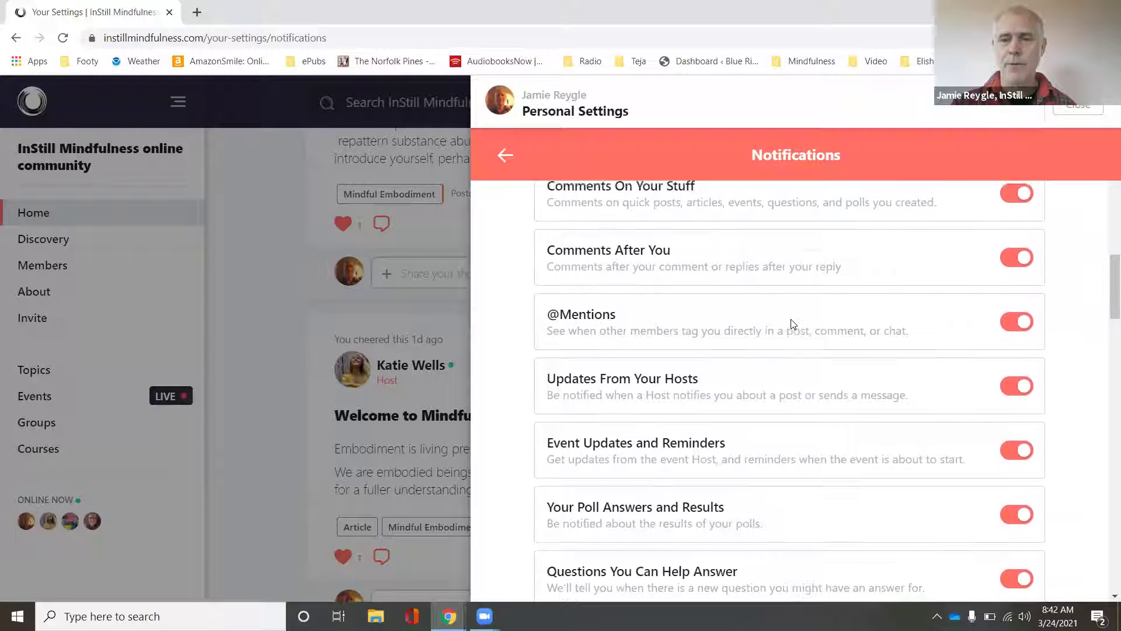
scroll(793, 324, "down", 5)
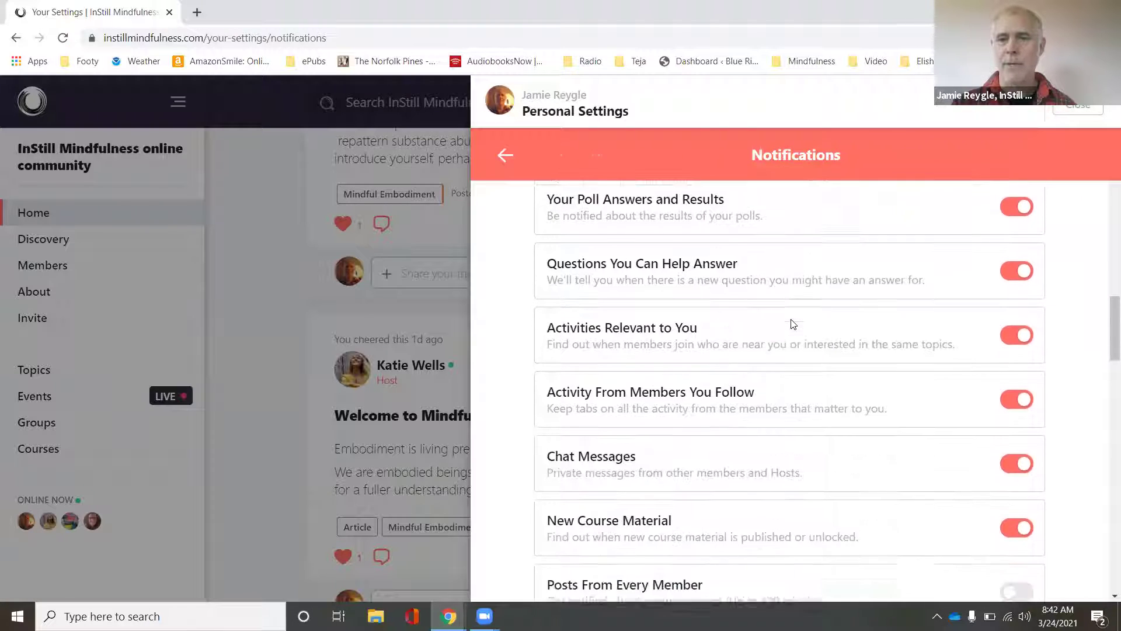
scroll(793, 324, "down", 3)
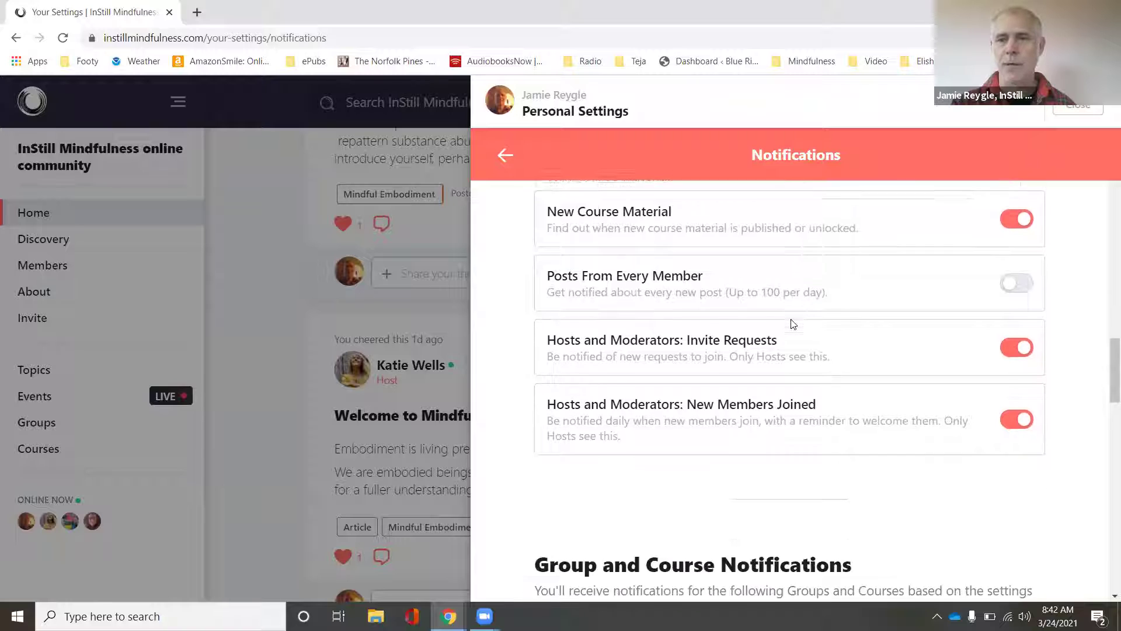
Review the Group and Course Notifications list down to Write Mindfulness, and close the personal settings.
scroll(792, 323, "down", 3)
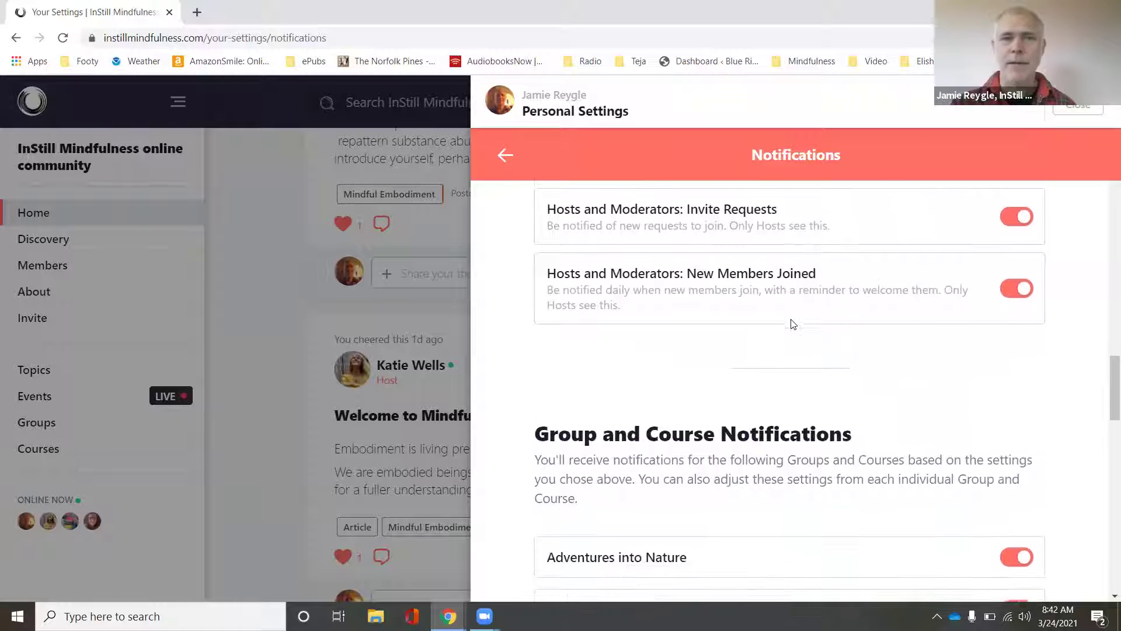
scroll(793, 324, "down", 7)
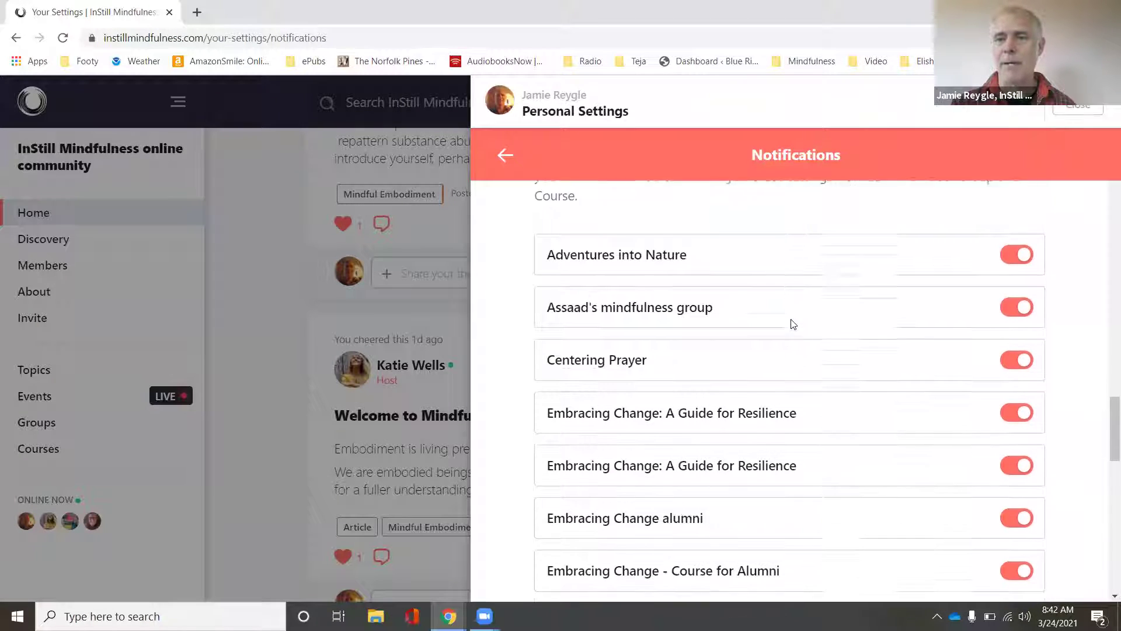
scroll(793, 324, "down", 8)
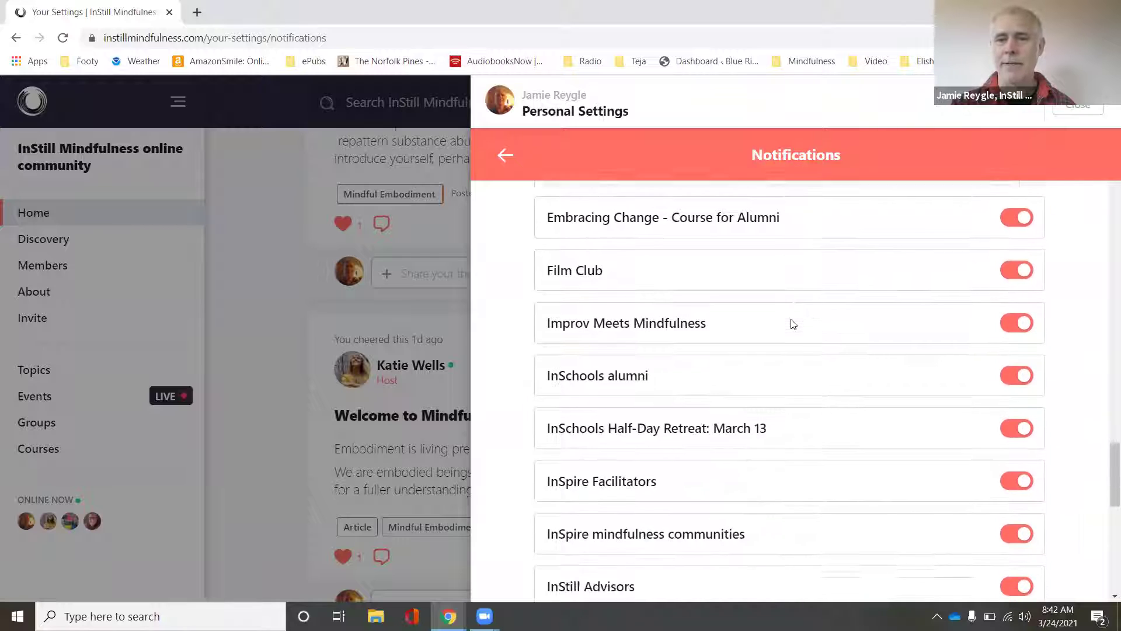
scroll(792, 325, "down", 11)
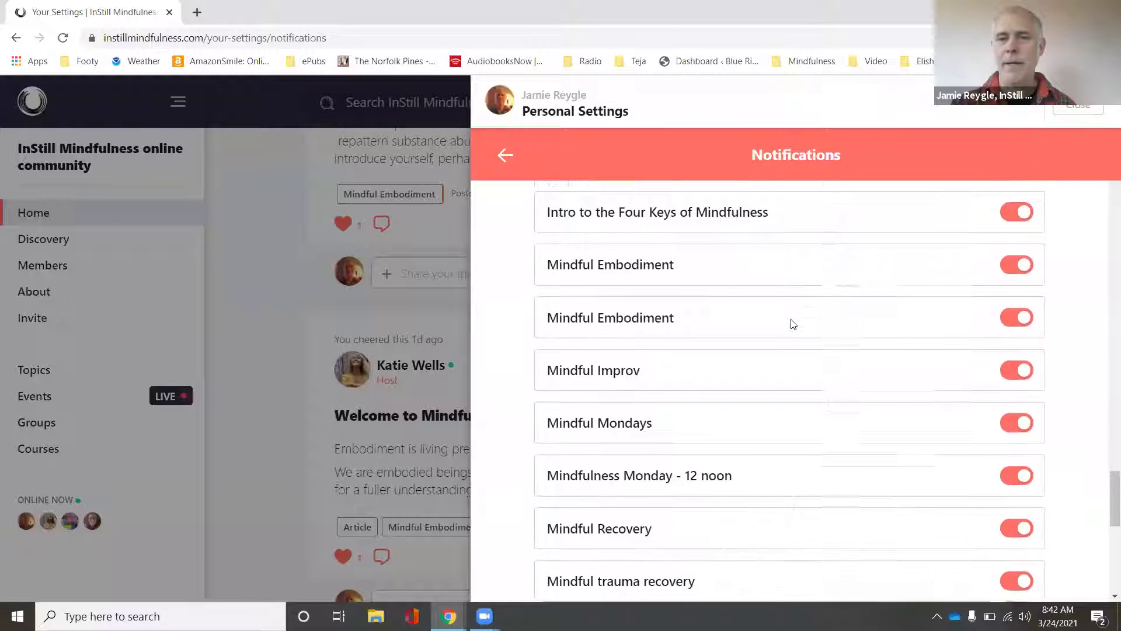
scroll(793, 324, "down", 4)
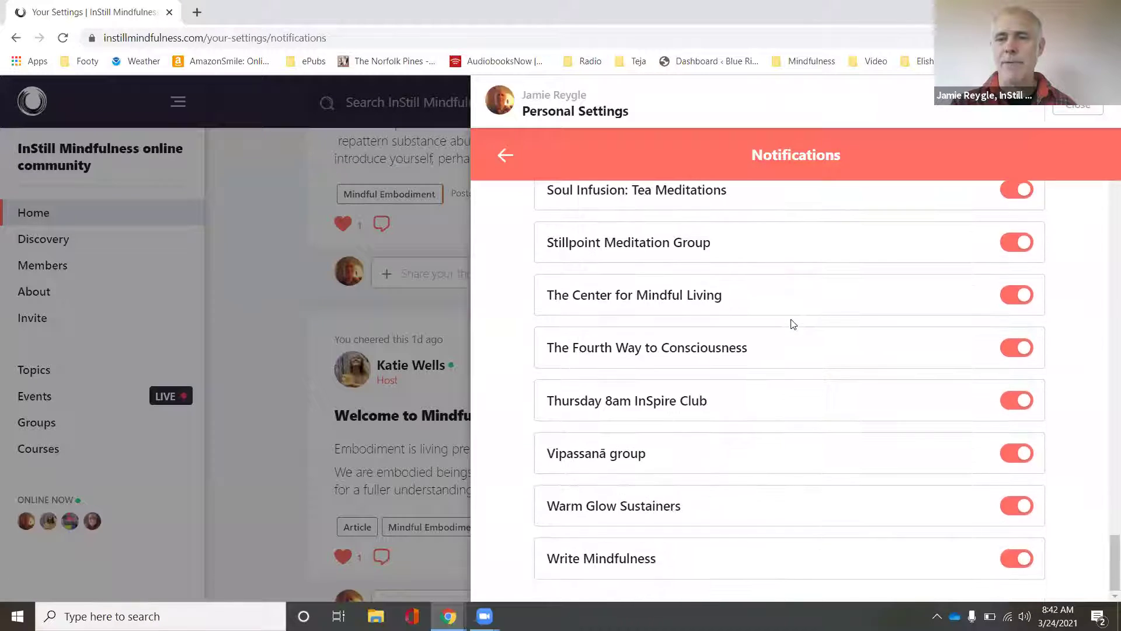
scroll(792, 324, "up", 6)
scroll(793, 324, "up", 20)
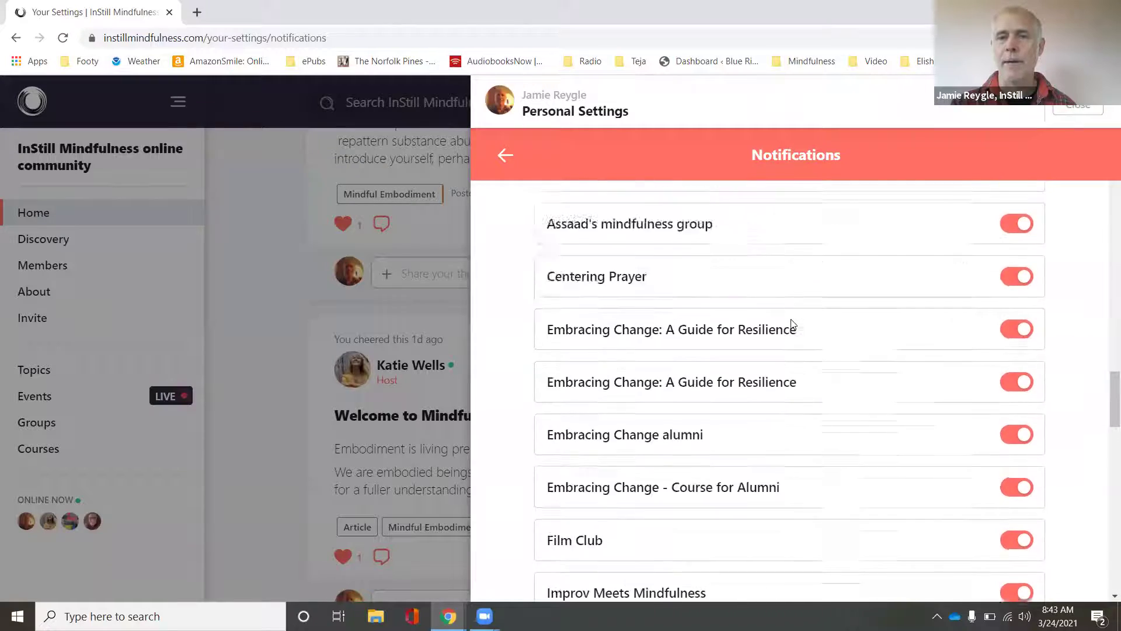
scroll(793, 324, "up", 12)
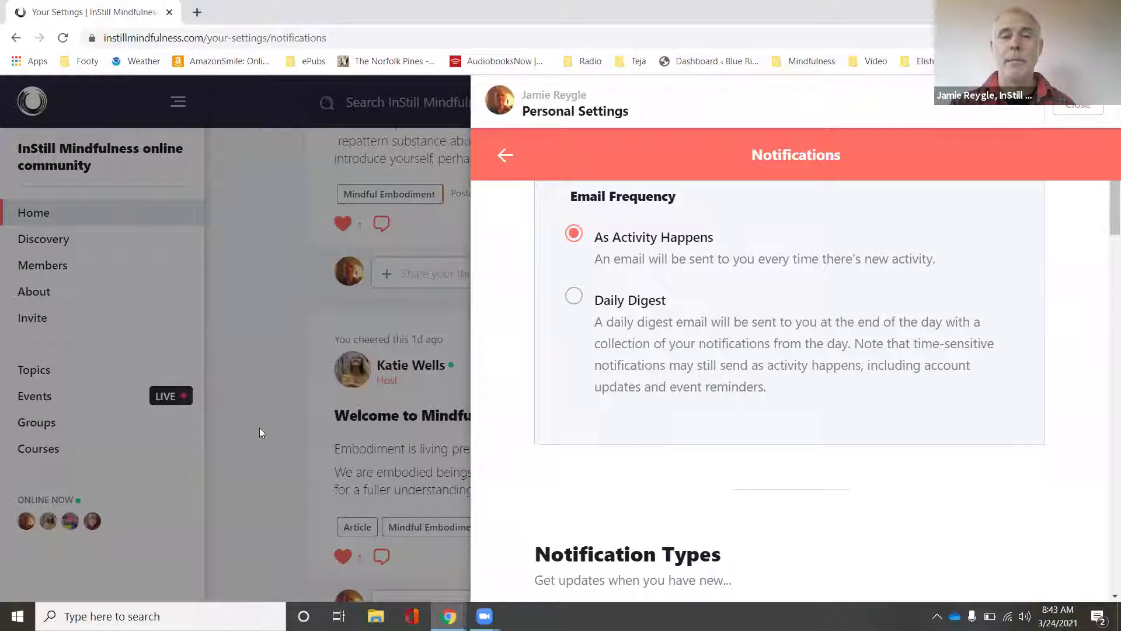
left_click(238, 425)
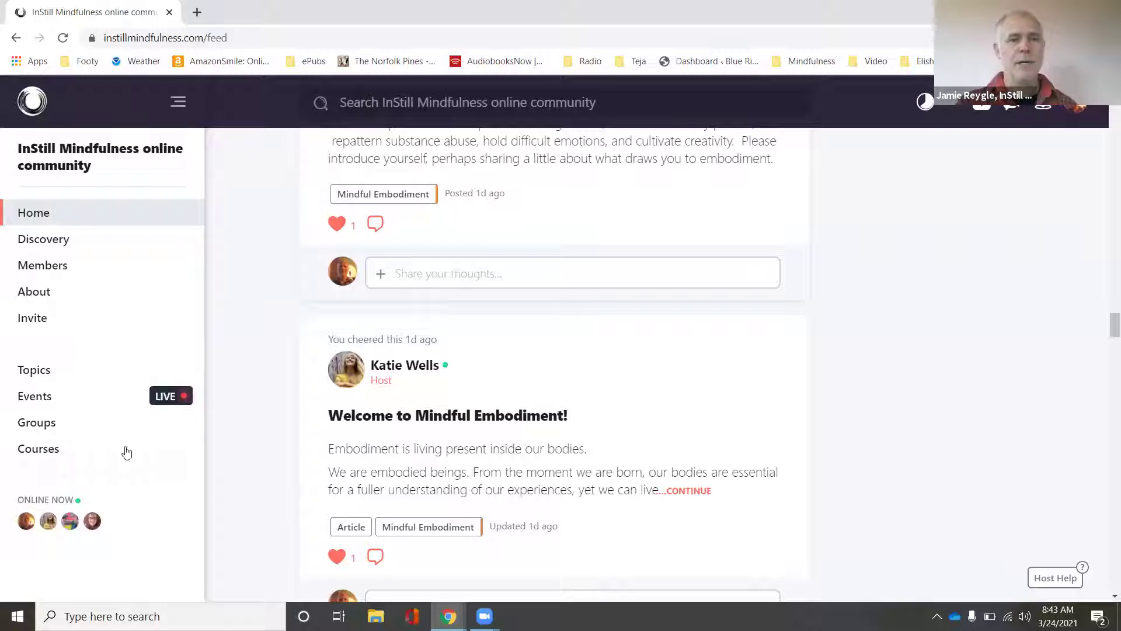
Open the community's Courses page and look over the listed courses.
left_click(100, 449)
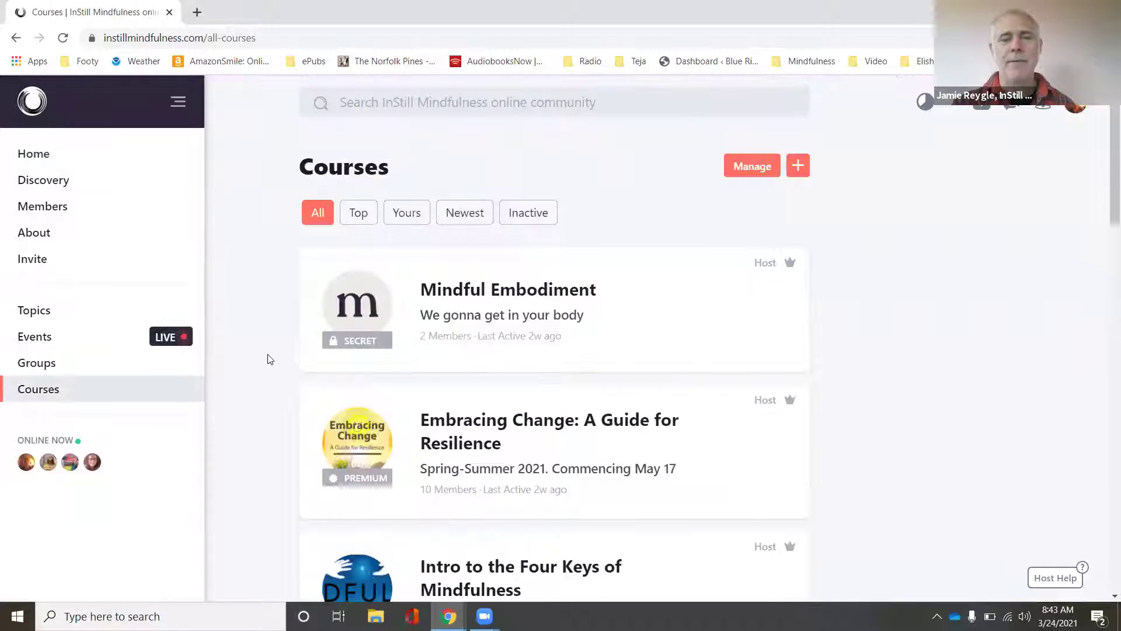
scroll(268, 355, "down", 2)
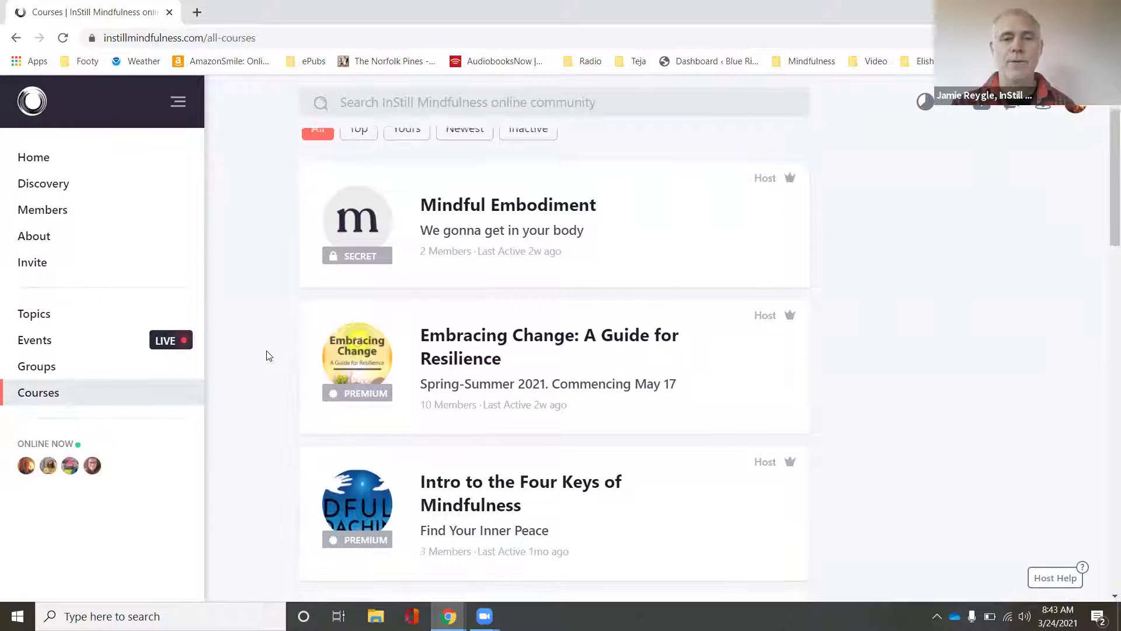
scroll(267, 356, "down", 1)
scroll(267, 355, "up", 1)
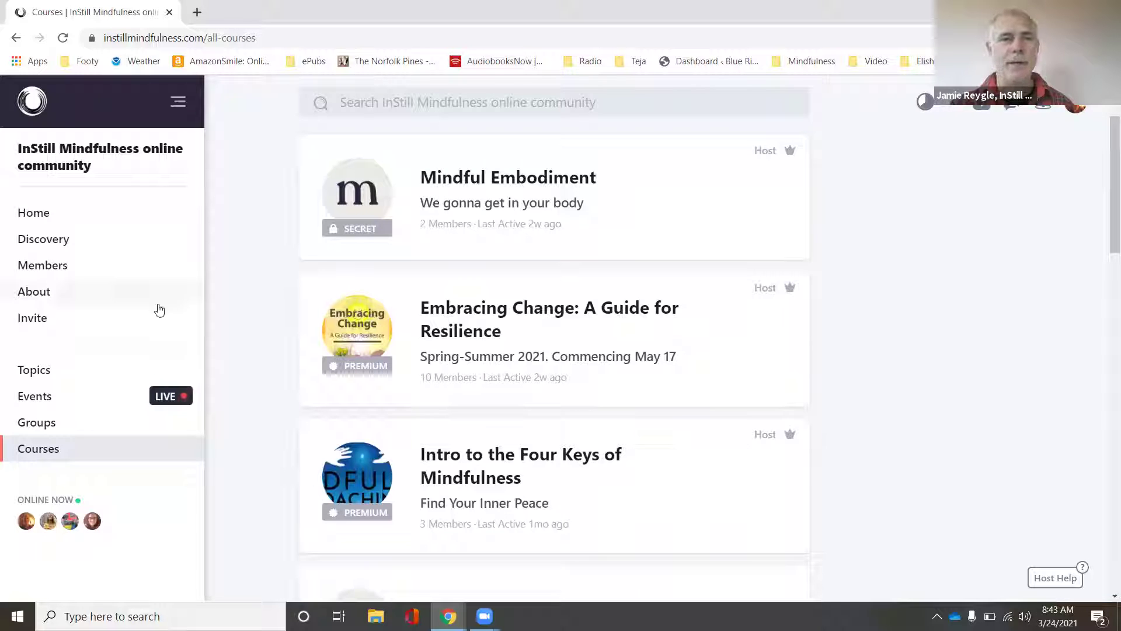
Open the community's Topics page and look through all the topics down to Photos.
left_click(63, 370)
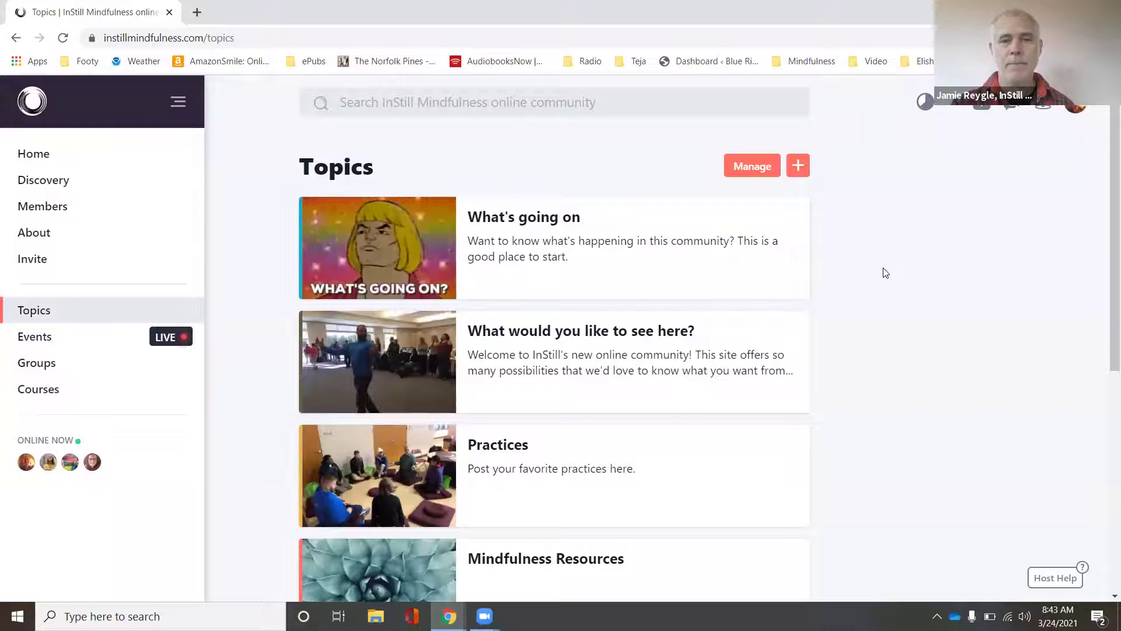
scroll(885, 273, "down", 6)
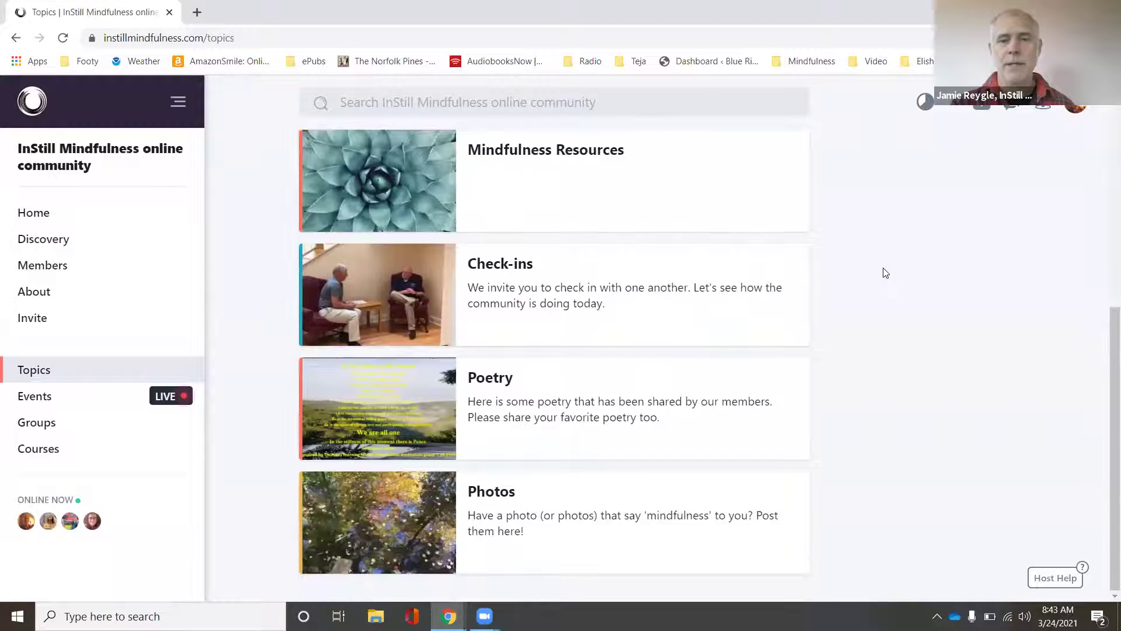
scroll(885, 273, "up", 3)
scroll(885, 273, "up", 4)
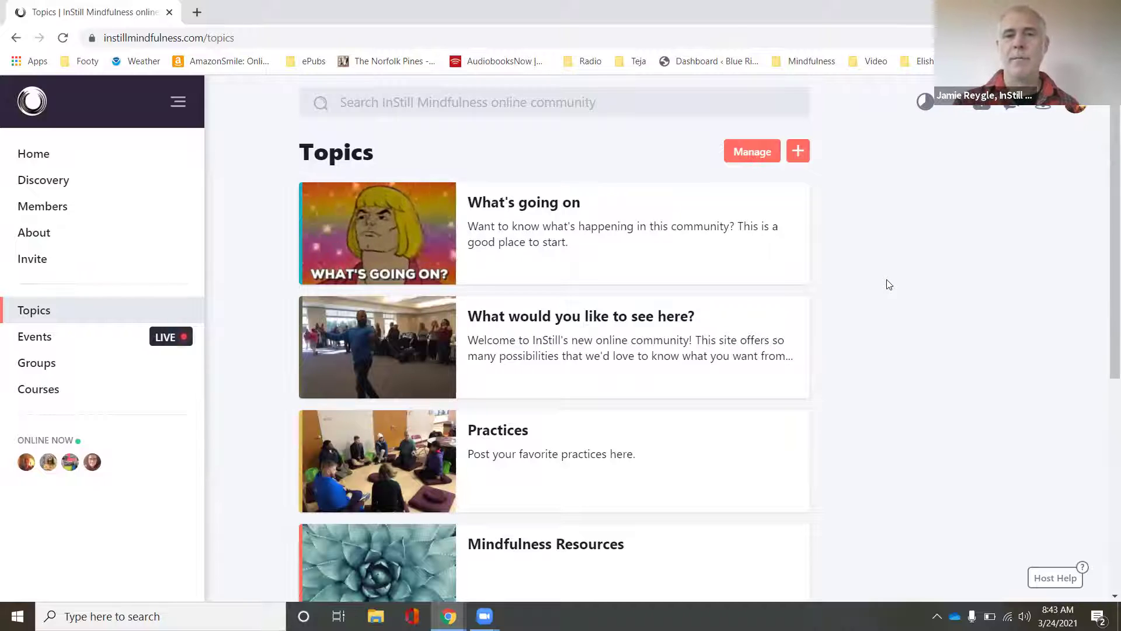
Open the Practices topic and browse its posts.
left_click(491, 444)
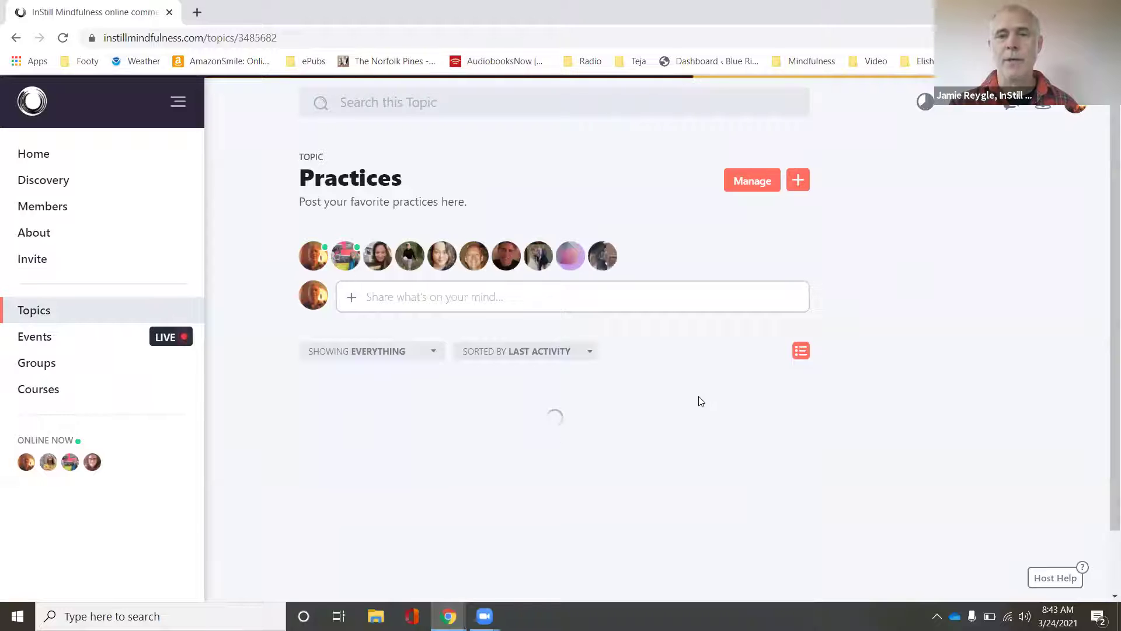
scroll(892, 360, "down", 6)
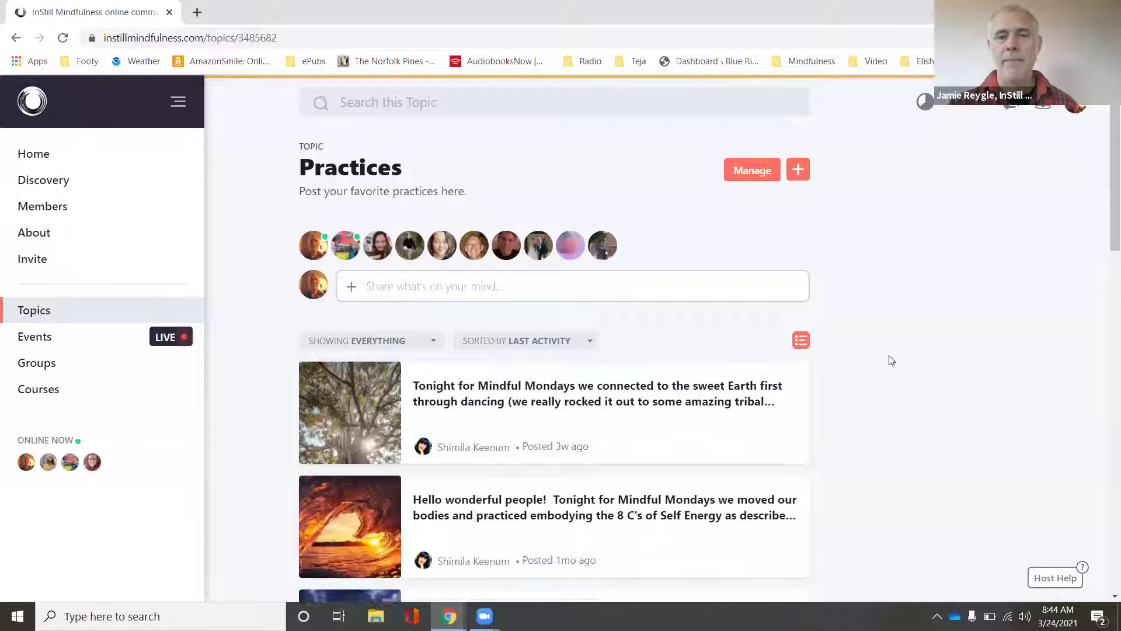
scroll(891, 361, "down", 6)
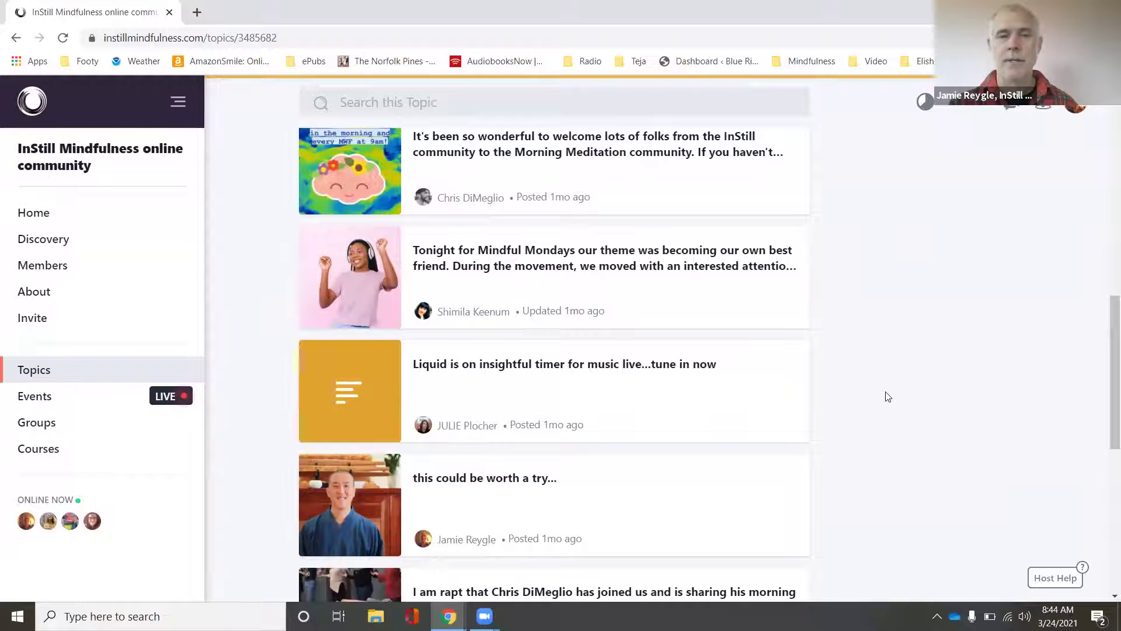
scroll(884, 395, "up", 13)
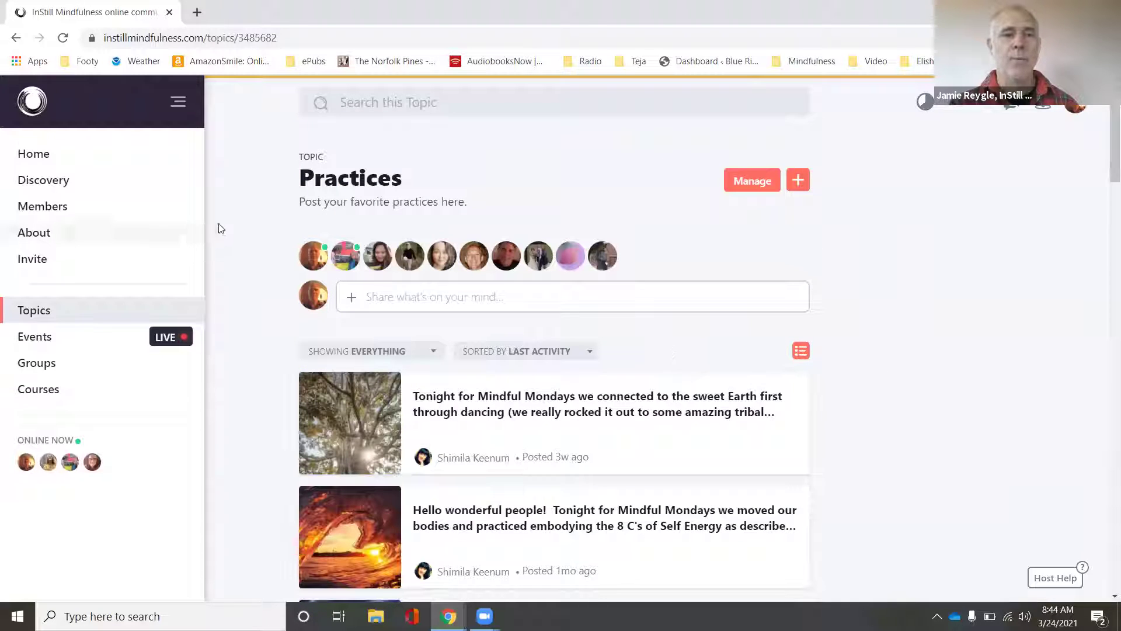
Return to the home feed and open the form for inviting people to the community.
left_click(87, 159)
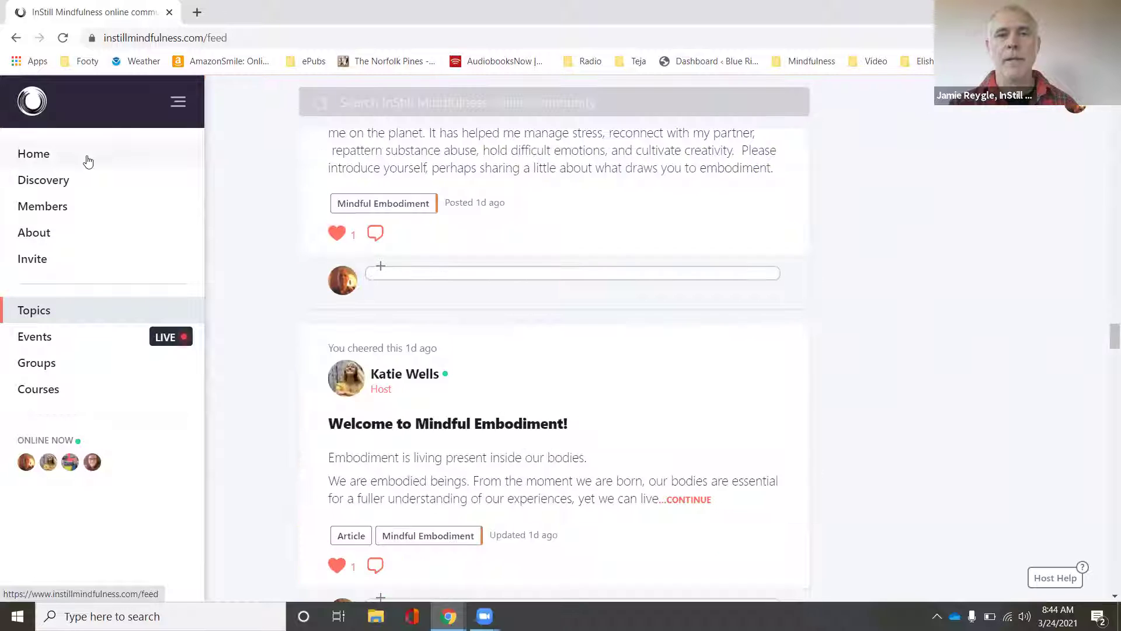
left_click(63, 313)
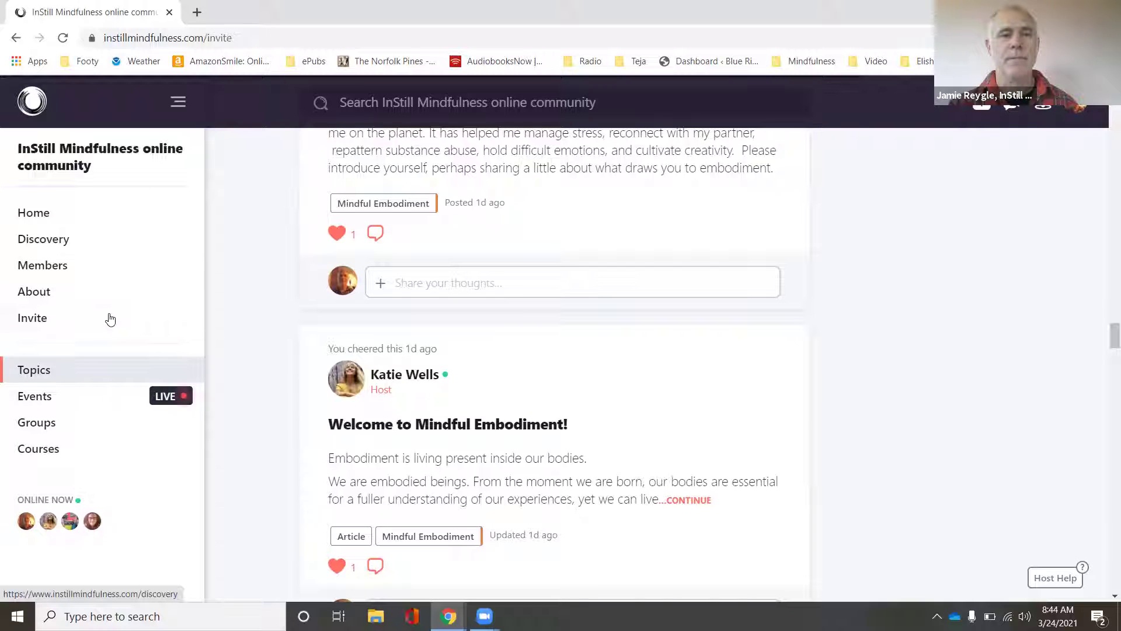
left_click(107, 318)
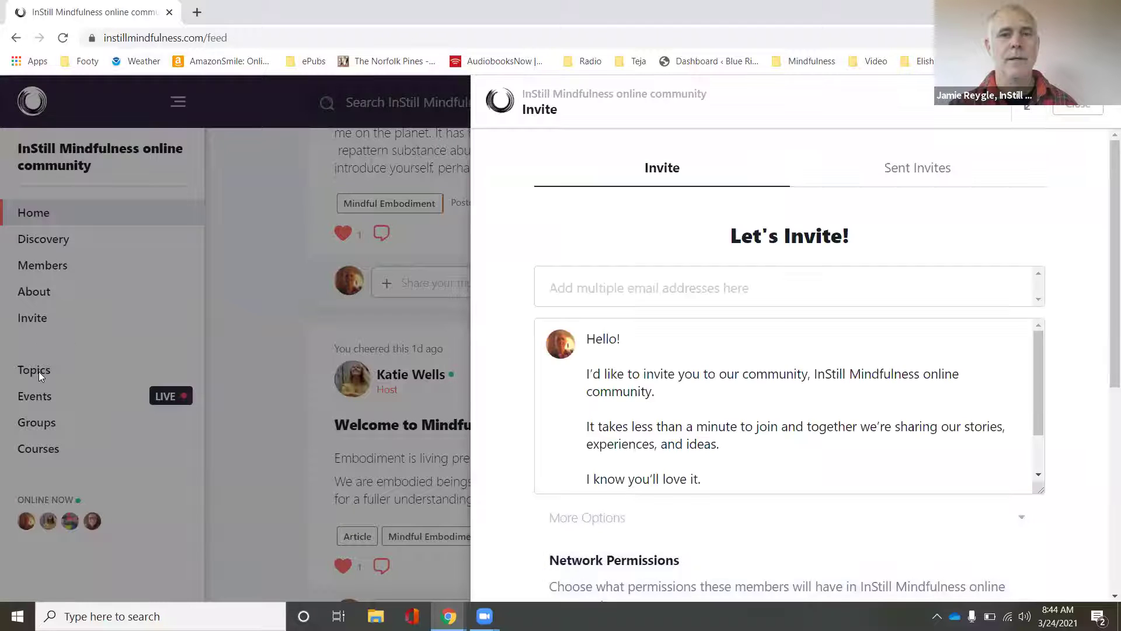
Close the invitation form, reopen the Practices topic, and open its post composer.
left_click(47, 366)
left_click(53, 371)
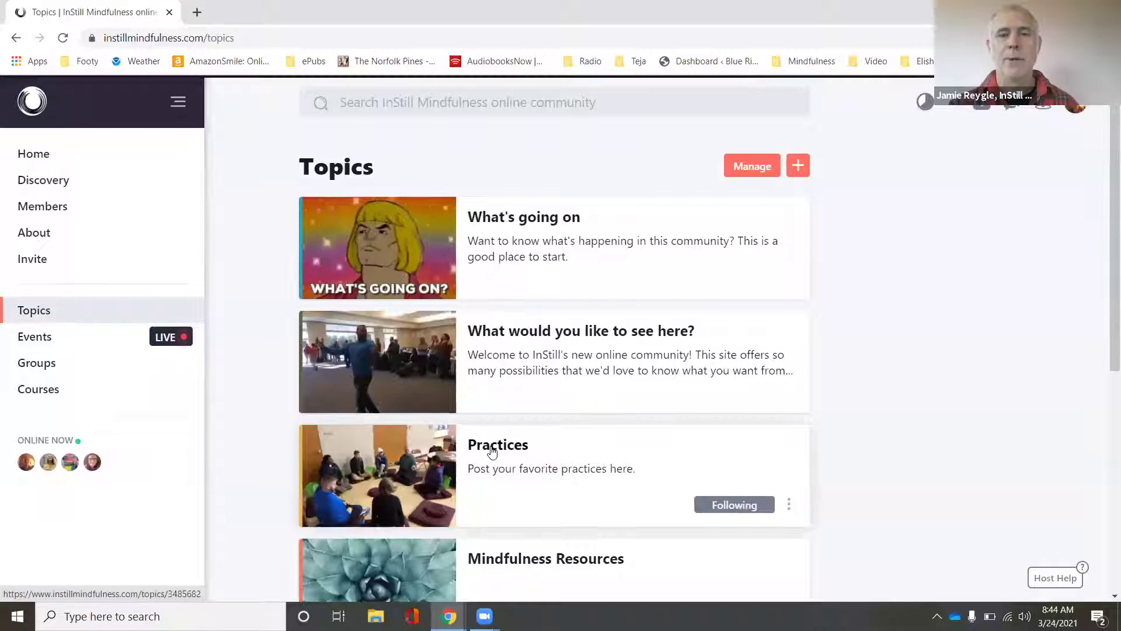
left_click(492, 450)
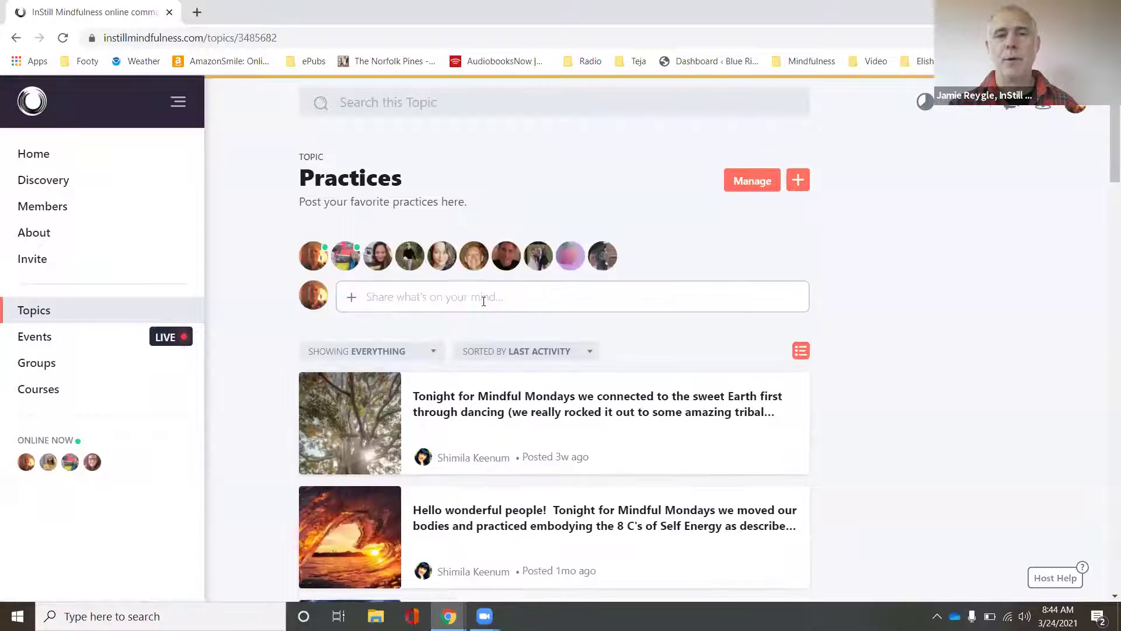
left_click(483, 300)
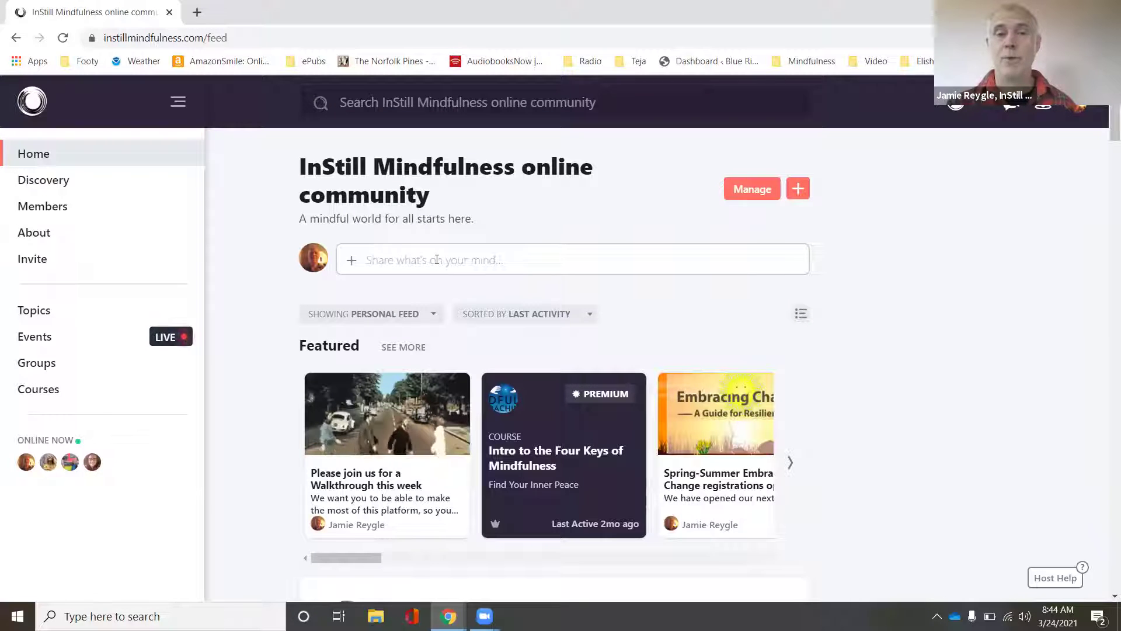
Open the home feed's post composer, expand it to a full article, and leave the article unwritten.
left_click(436, 259)
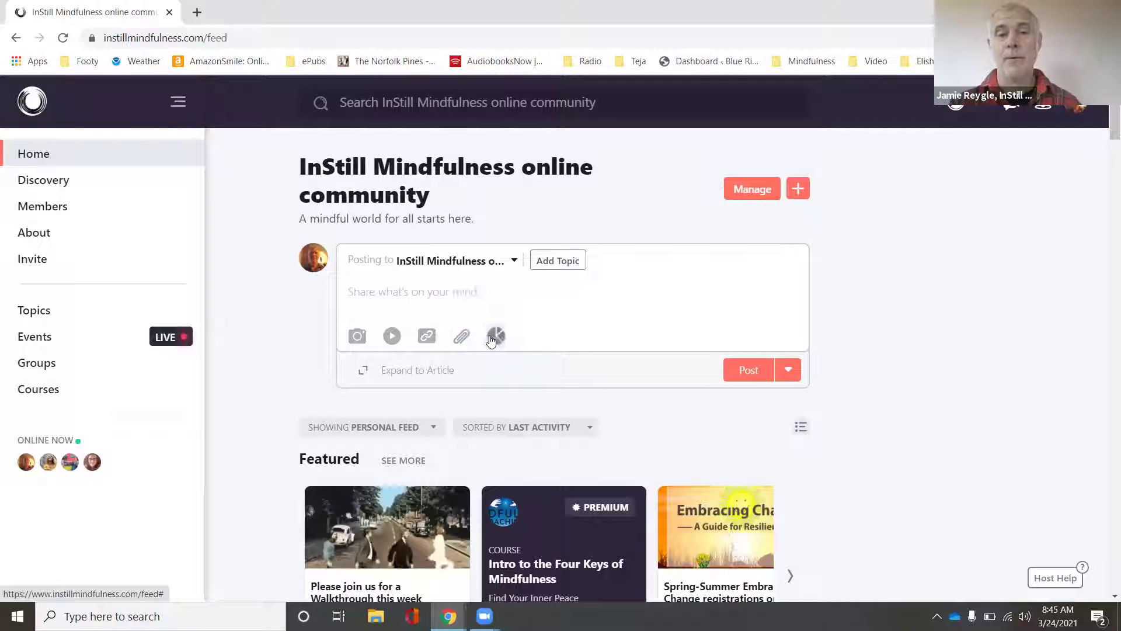
left_click(367, 372)
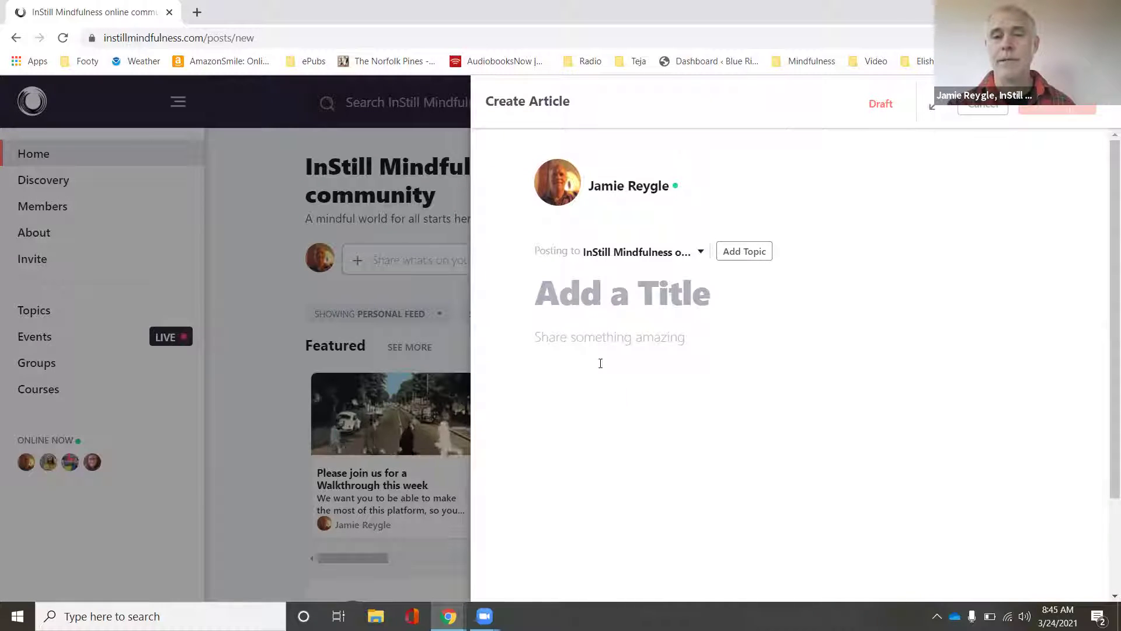
left_click(251, 344)
Open the featured post "Please join us for a Walkthrough this week" from the home feed.
scroll(265, 377, "down", 2)
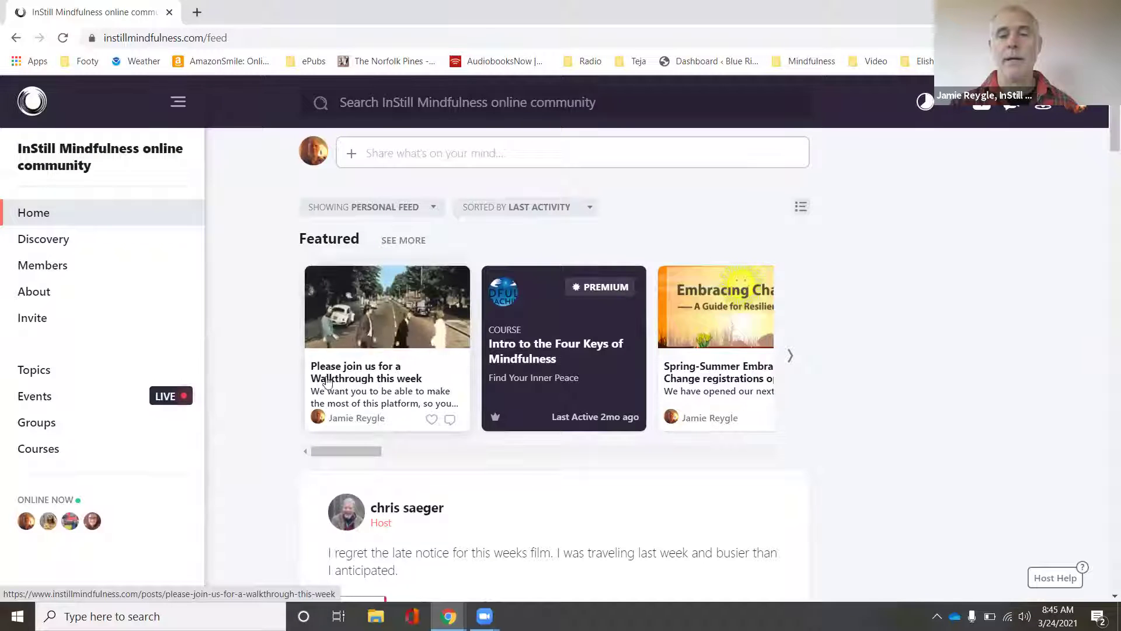
left_click(354, 380)
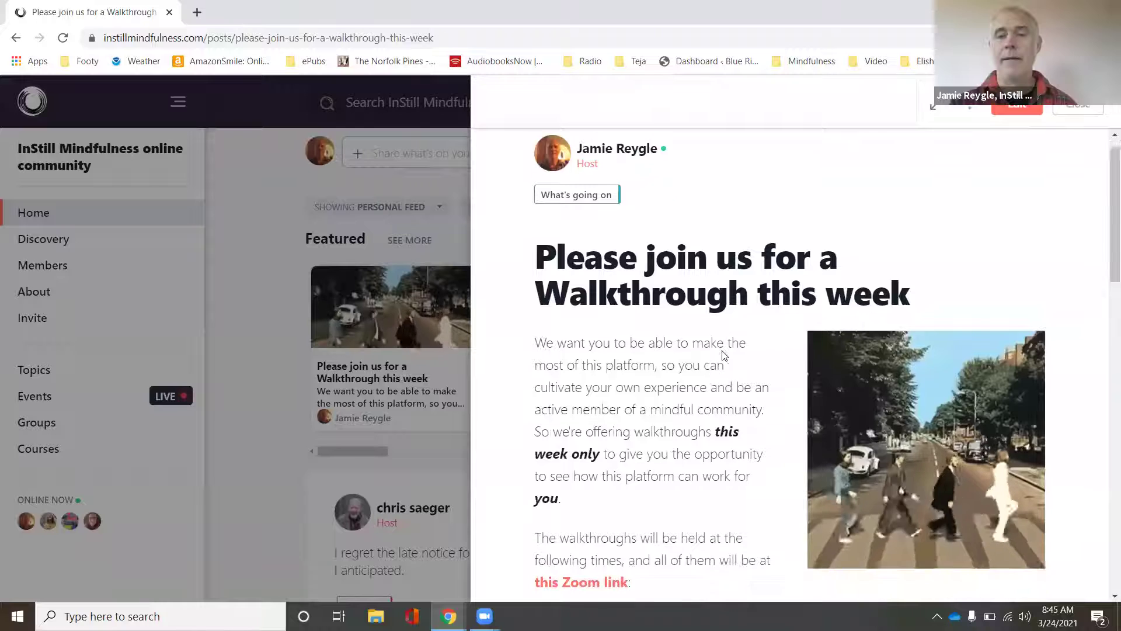
Read through the walkthrough post's Zoom link, session times and Events reference, and close the post.
scroll(724, 353, "down", 2)
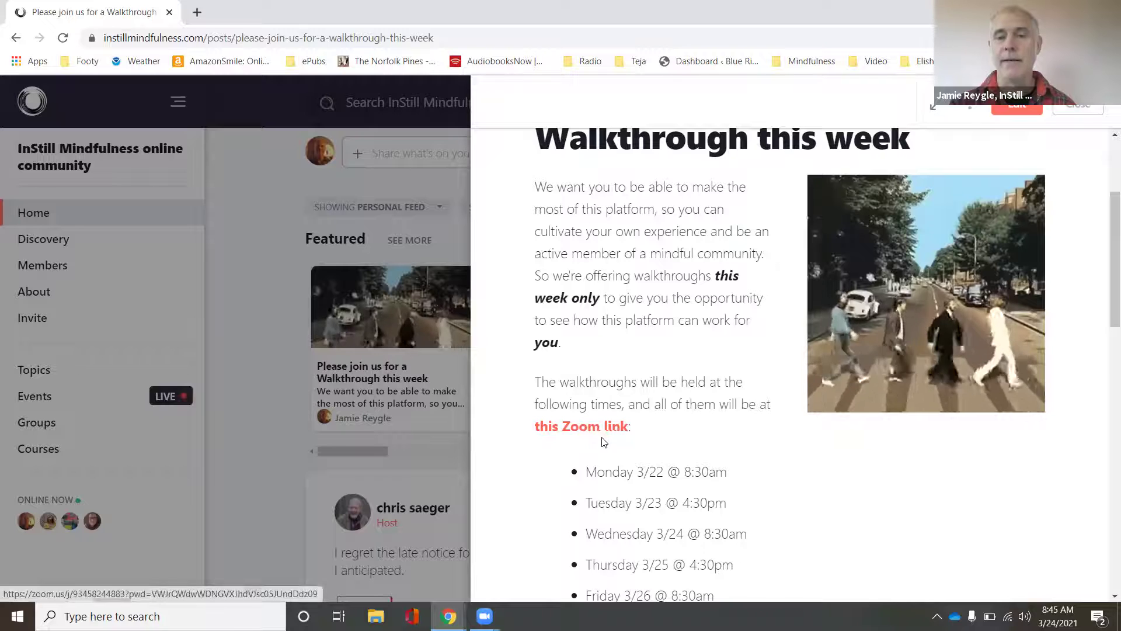
scroll(603, 443, "down", 5)
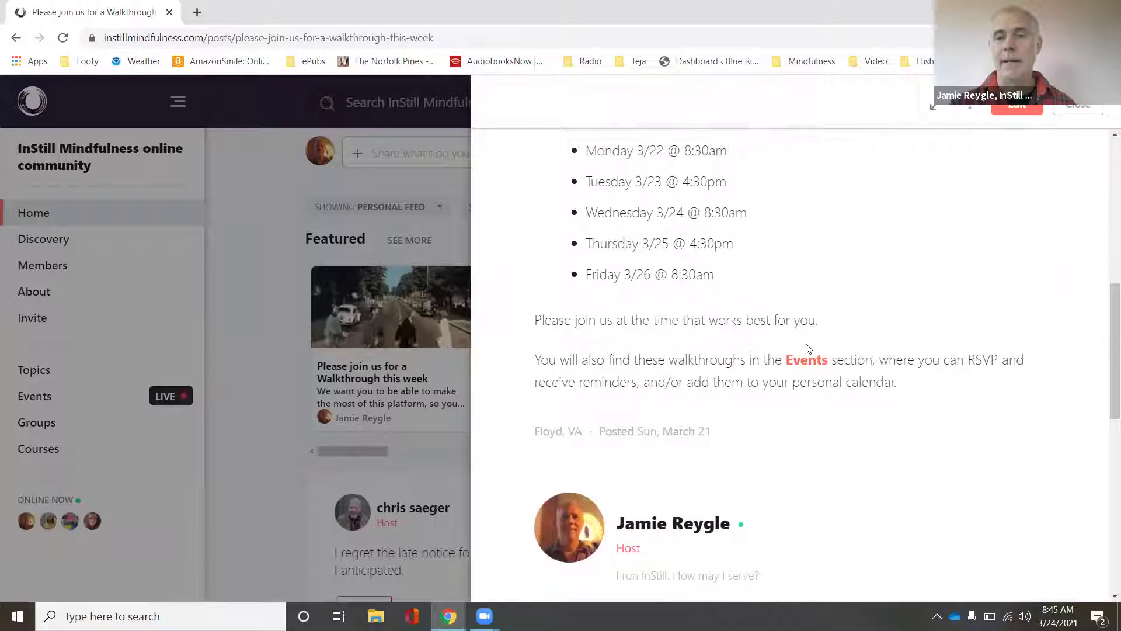
scroll(713, 328, "up", 7)
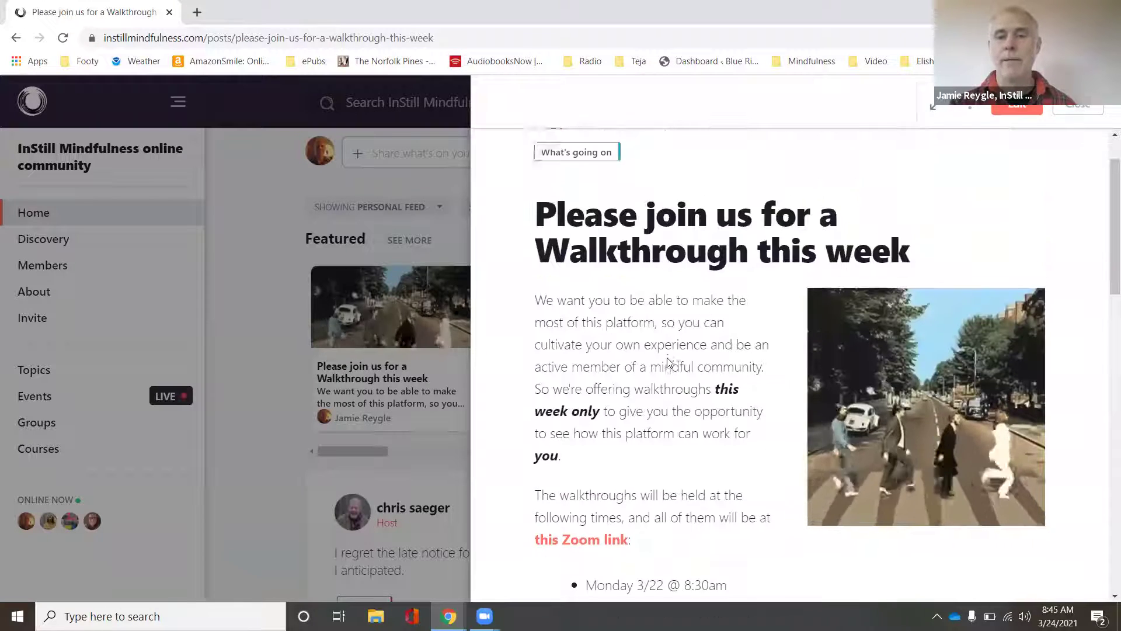
scroll(639, 330, "down", 4)
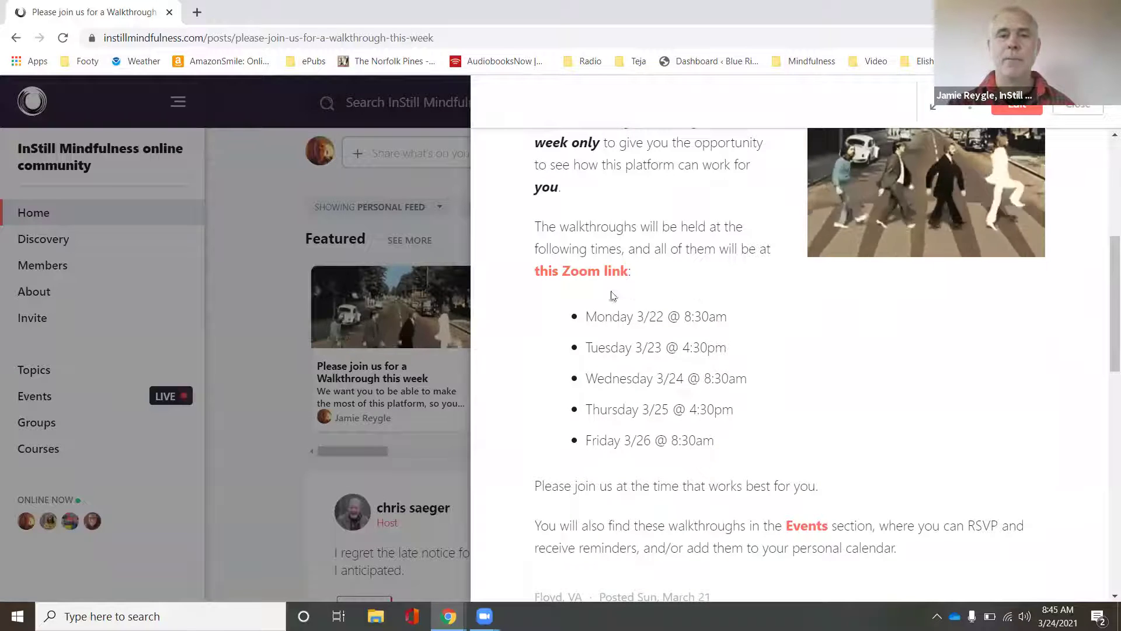
scroll(753, 317, "up", 2)
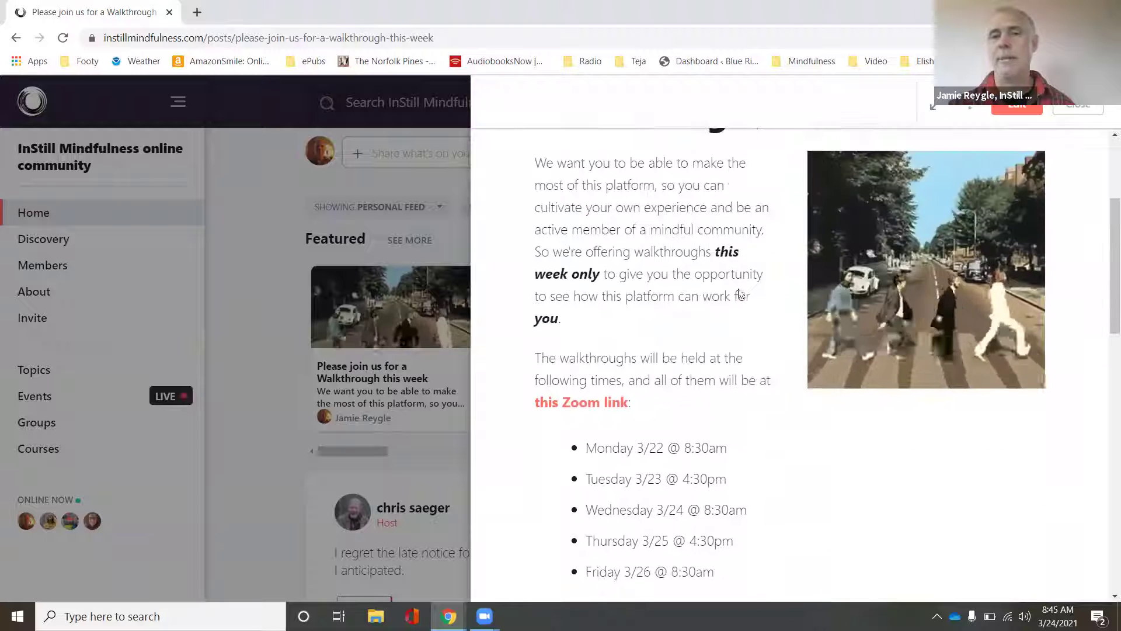
left_click(253, 400)
Open the Film Club post about the late notice for this week's film from the home feed, and close it.
scroll(280, 409, "down", 2)
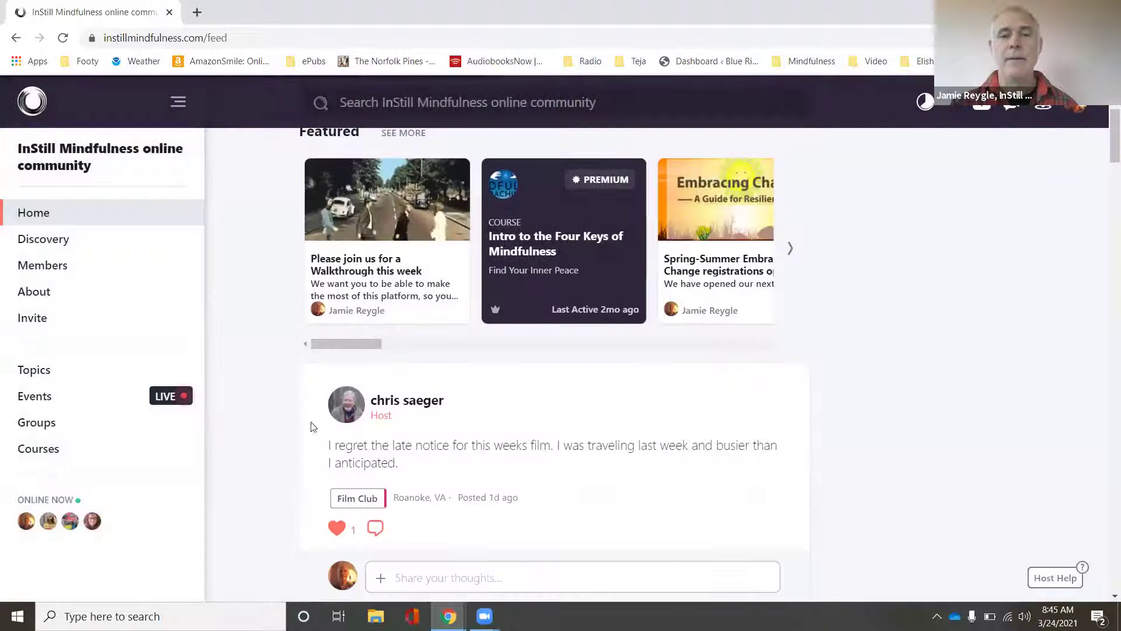
left_click(484, 439)
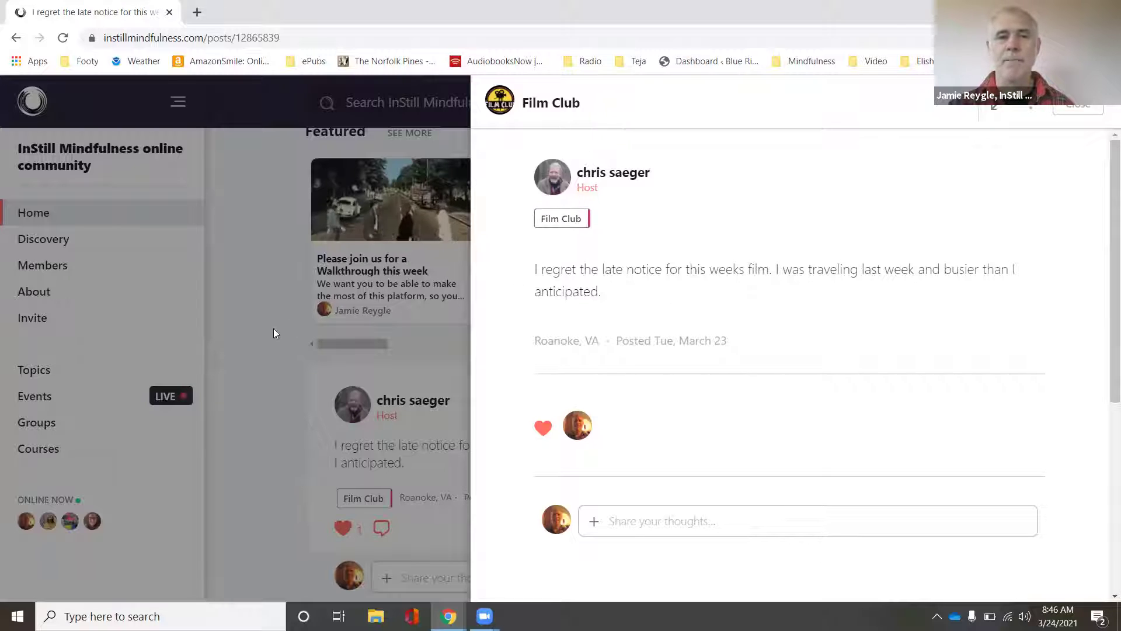
left_click(255, 346)
Look through the home feed posts and their group and course tags, from "Living in the Future's Past" to "Week 8 is ready for you!".
scroll(257, 348, "down", 6)
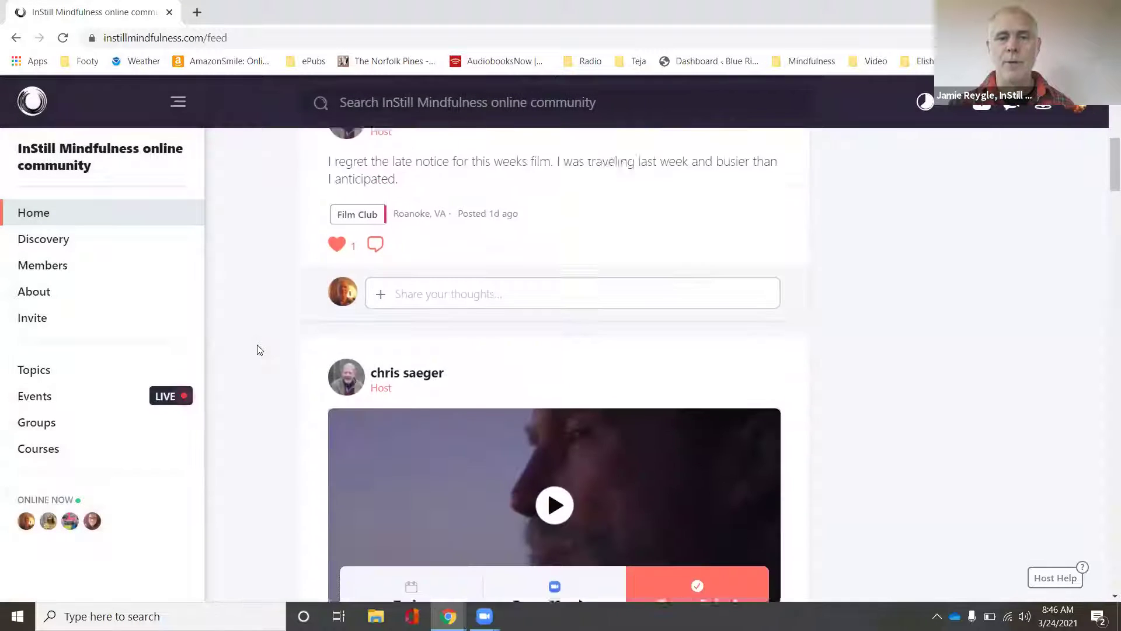
scroll(257, 348, "down", 4)
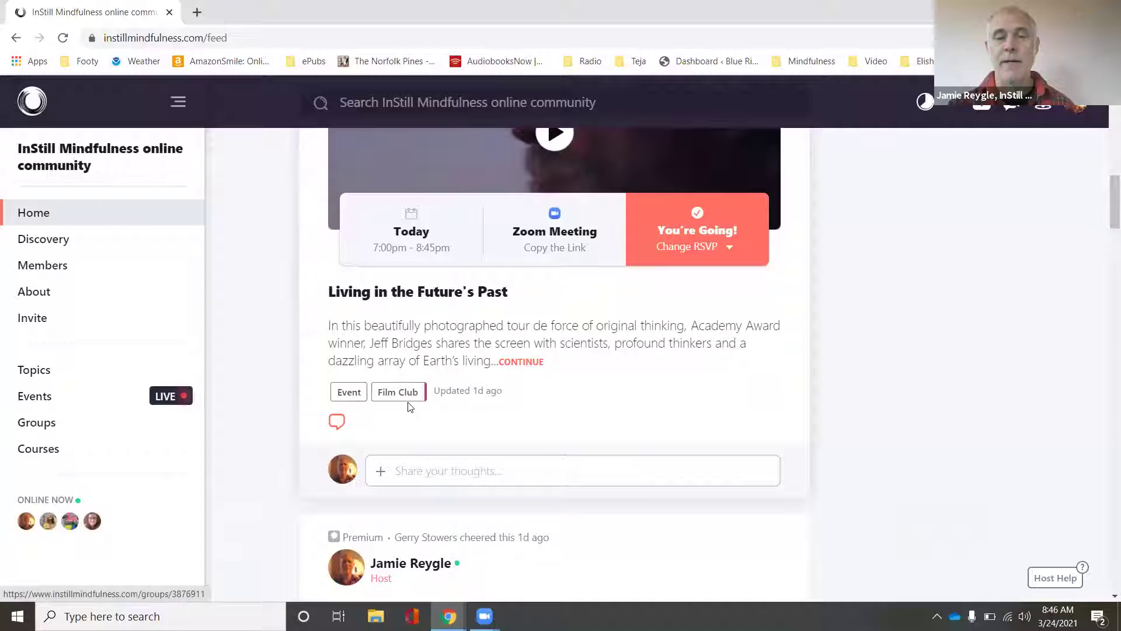
scroll(273, 465, "down", 6)
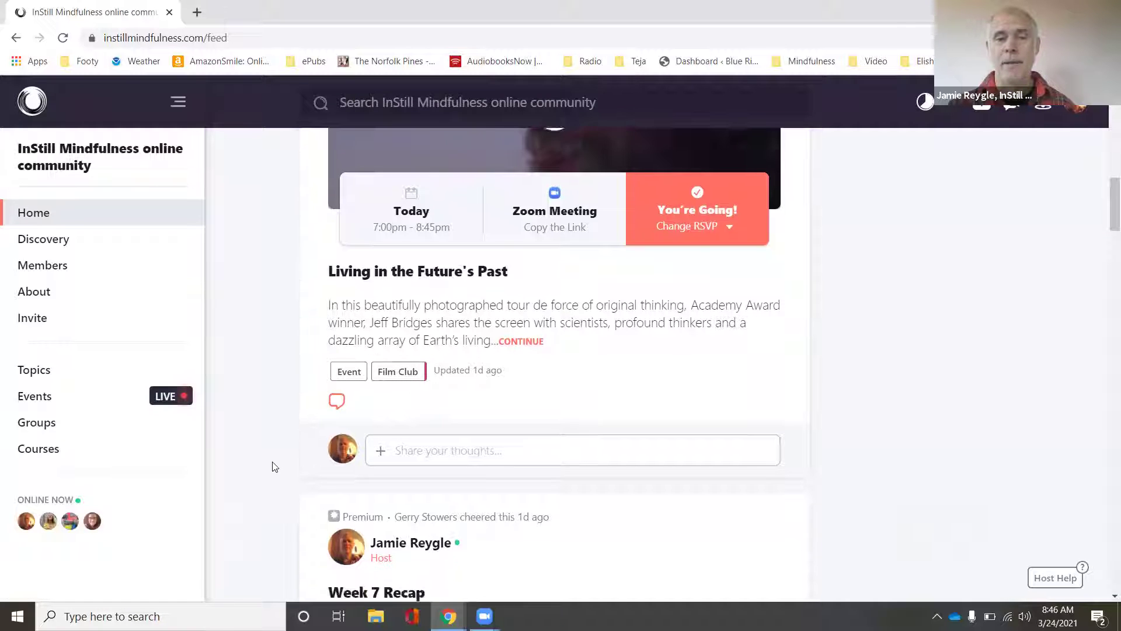
scroll(273, 465, "down", 5)
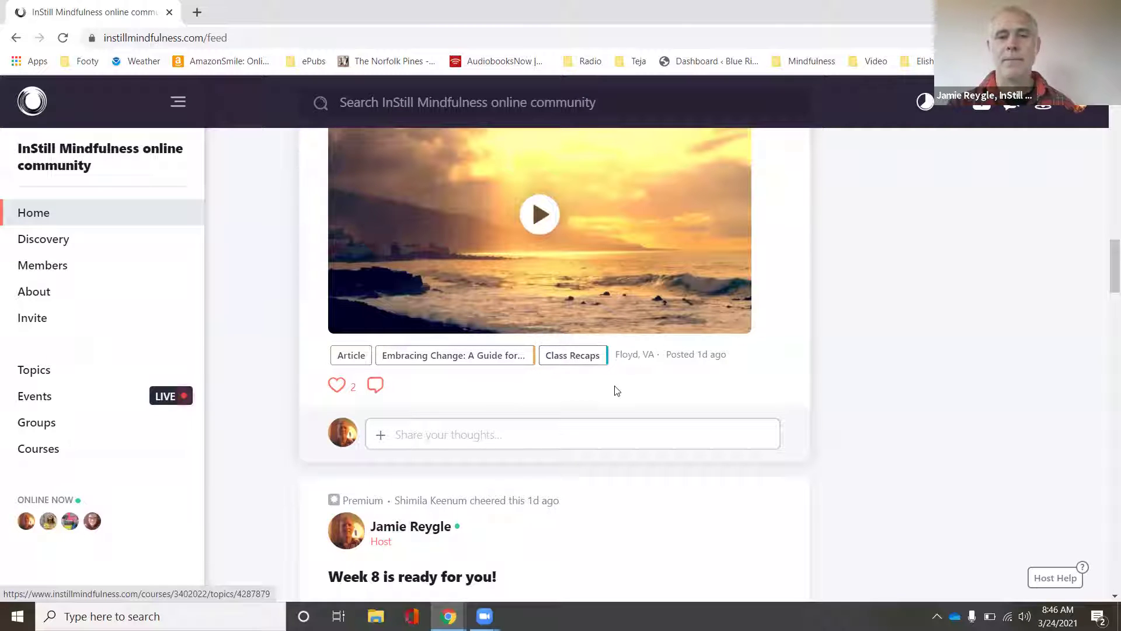
scroll(616, 388, "down", 9)
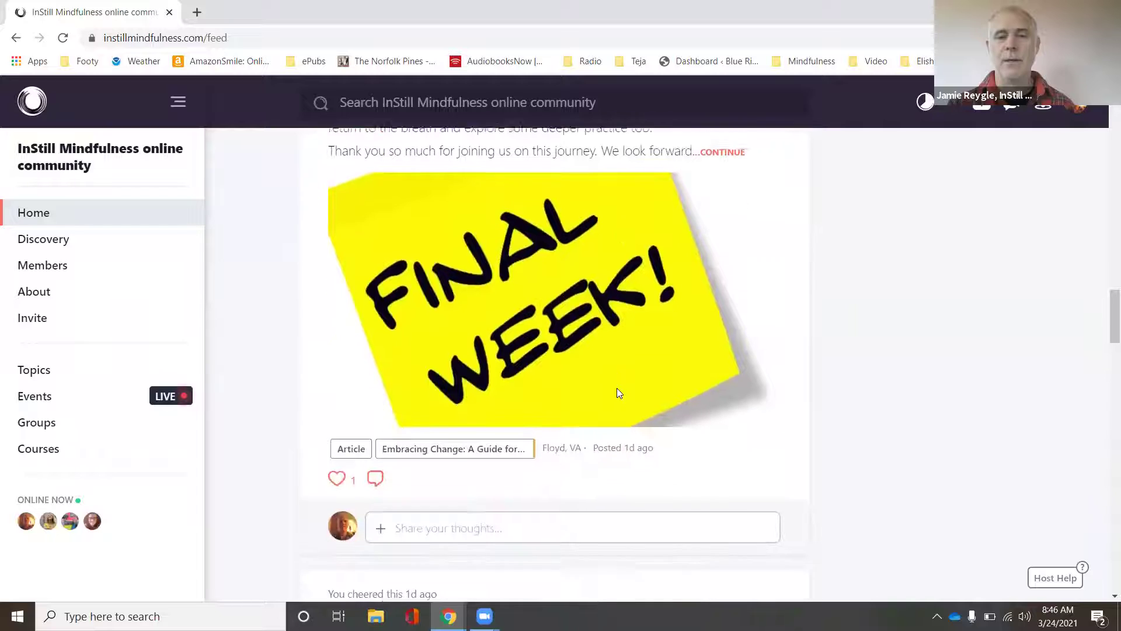
Open the "Embracing Change: A Guide for Resilience" course from the final-week post's tag, and return to the network's home feed.
scroll(444, 455, "up", 4)
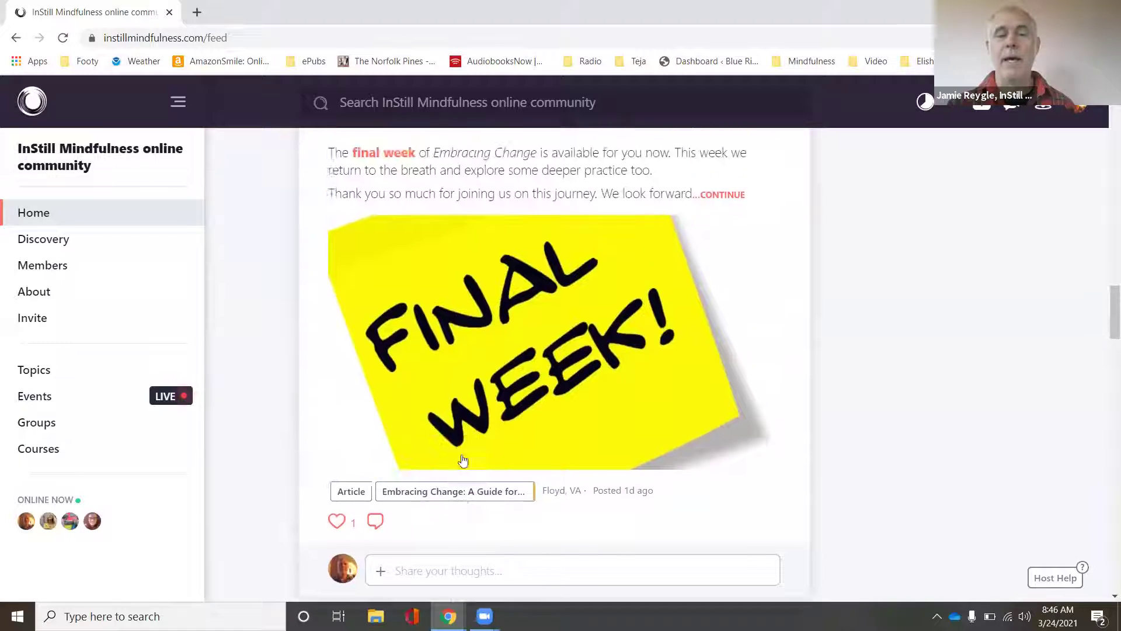
scroll(460, 450, "down", 4)
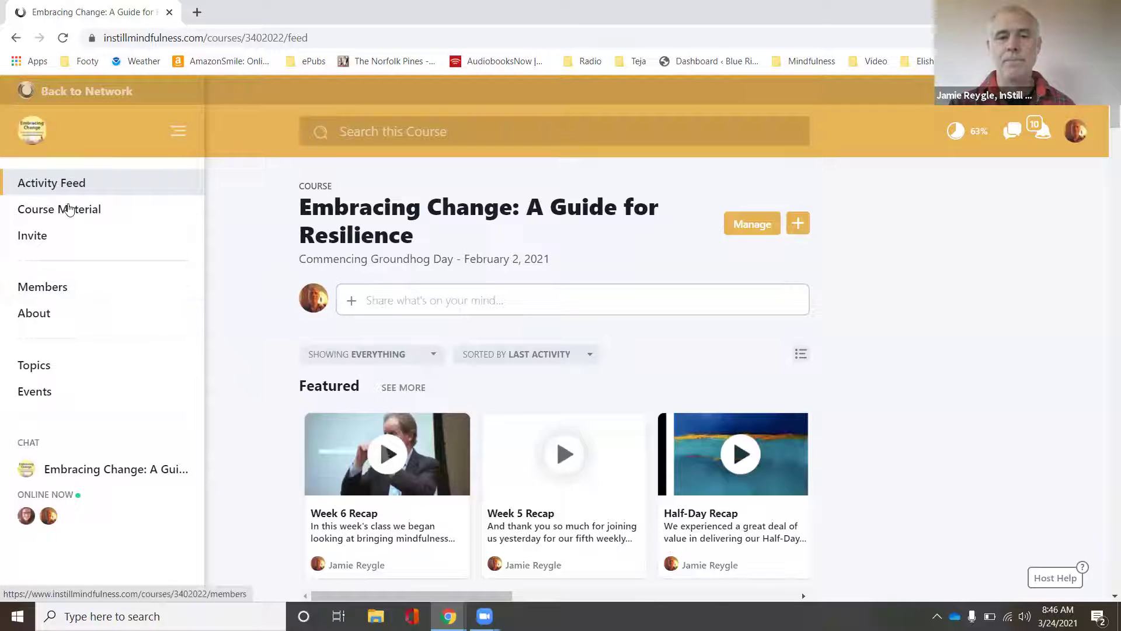
left_click(98, 98)
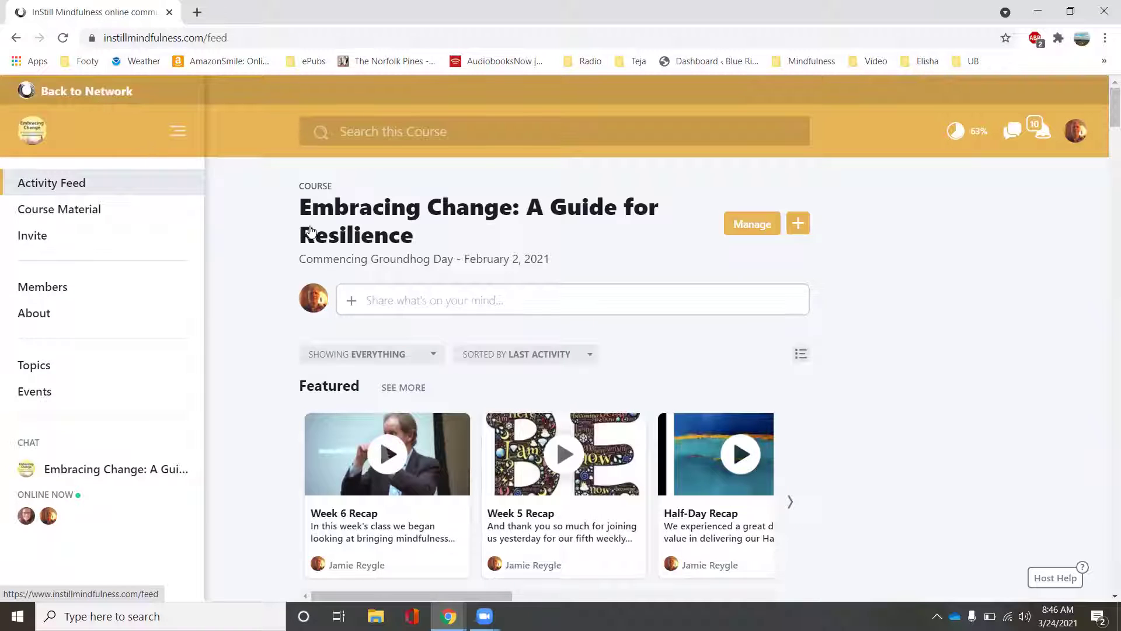